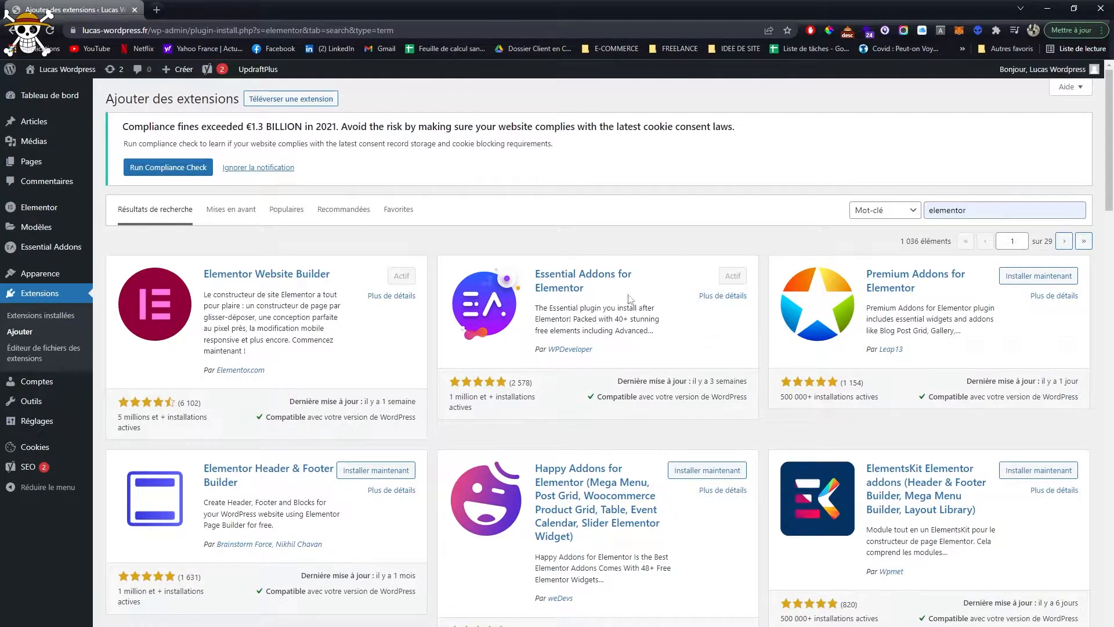
Create a new WordPress page titled "Tableau de prix"
{"action": "mouse_move", "coordinate": [47, 162]}
{"action": "left_click", "coordinate": [123, 181]}
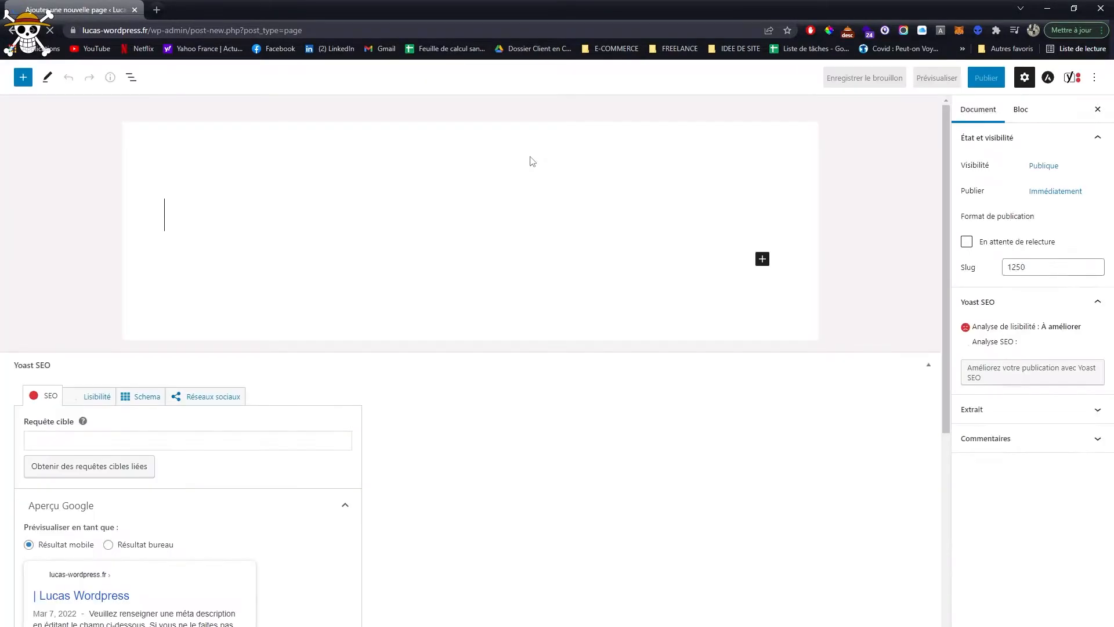
{"action": "type", "text": "Tb"}
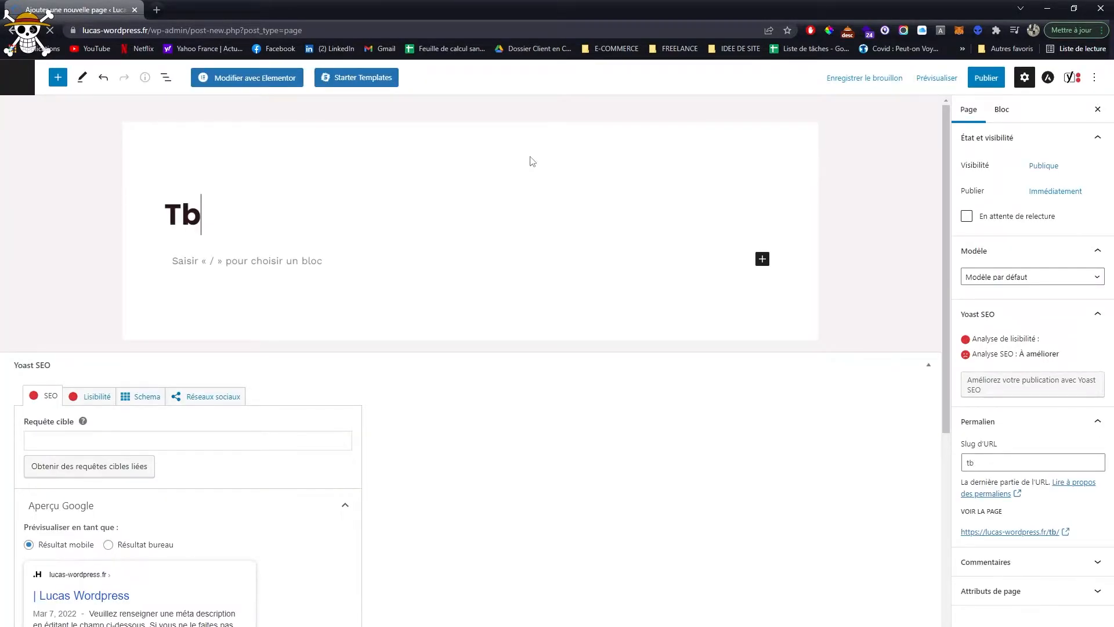
{"action": "key", "text": "BackSpace"}
{"action": "type", "text": "ableau de prix"}
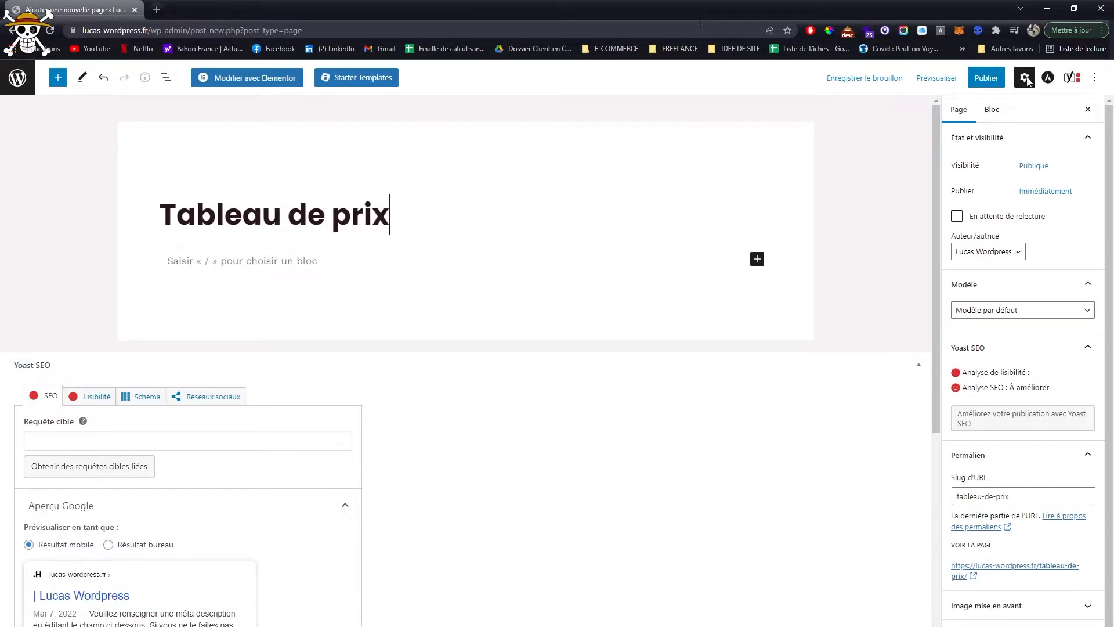
Publish the page with the "Elementor pleine largeur" template and open it for editing in Elementor
{"action": "left_click", "coordinate": [1002, 310]}
{"action": "left_click", "coordinate": [1014, 347]}
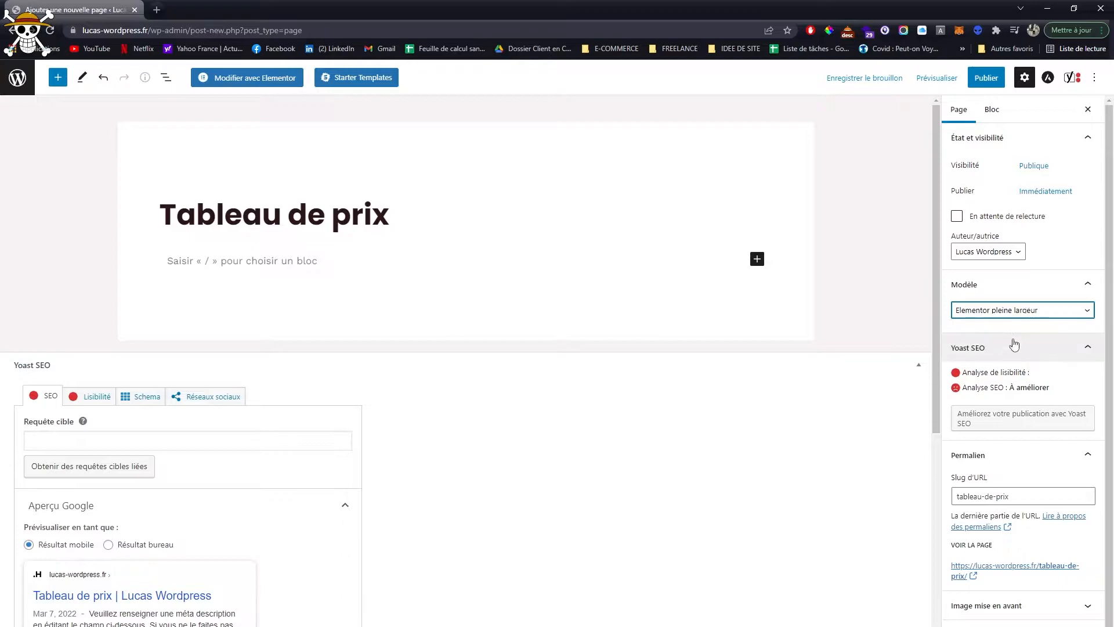
{"action": "left_click", "coordinate": [985, 77]}
{"action": "left_click", "coordinate": [981, 77]}
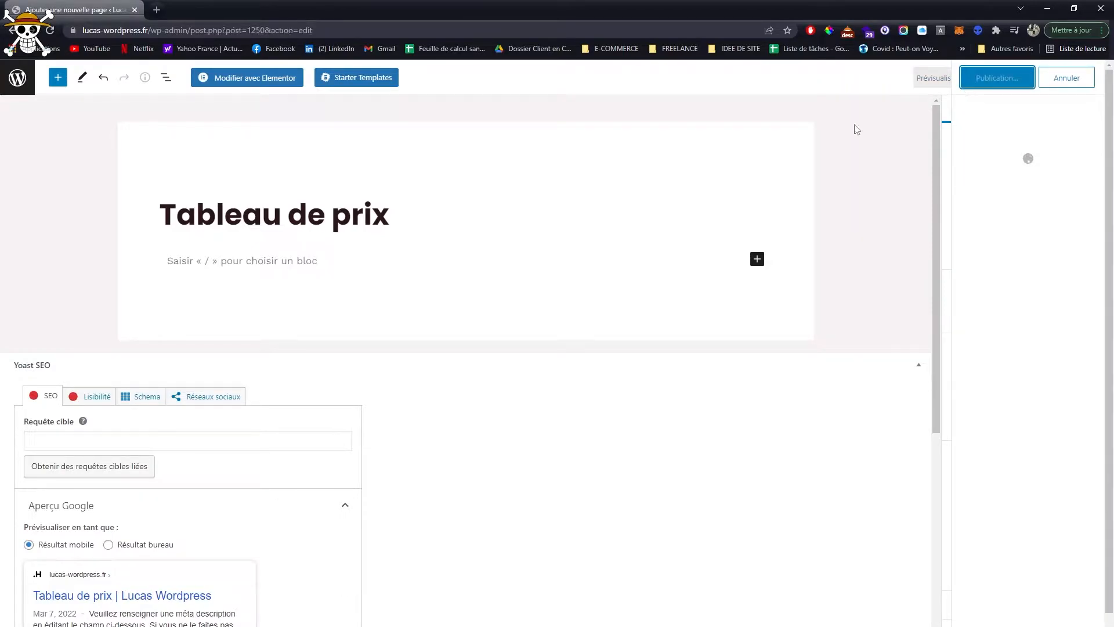
{"action": "left_click", "coordinate": [248, 79]}
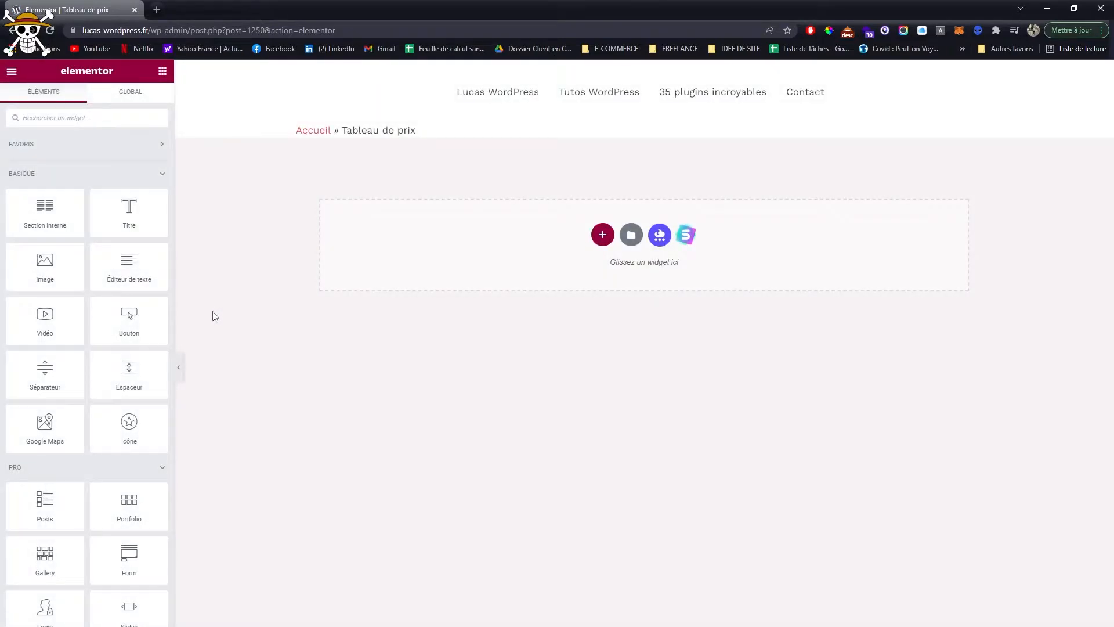
Look through the available widgets, especially the Essential Addons collection, for one that builds pricing tables
{"action": "left_click", "coordinate": [160, 474]}
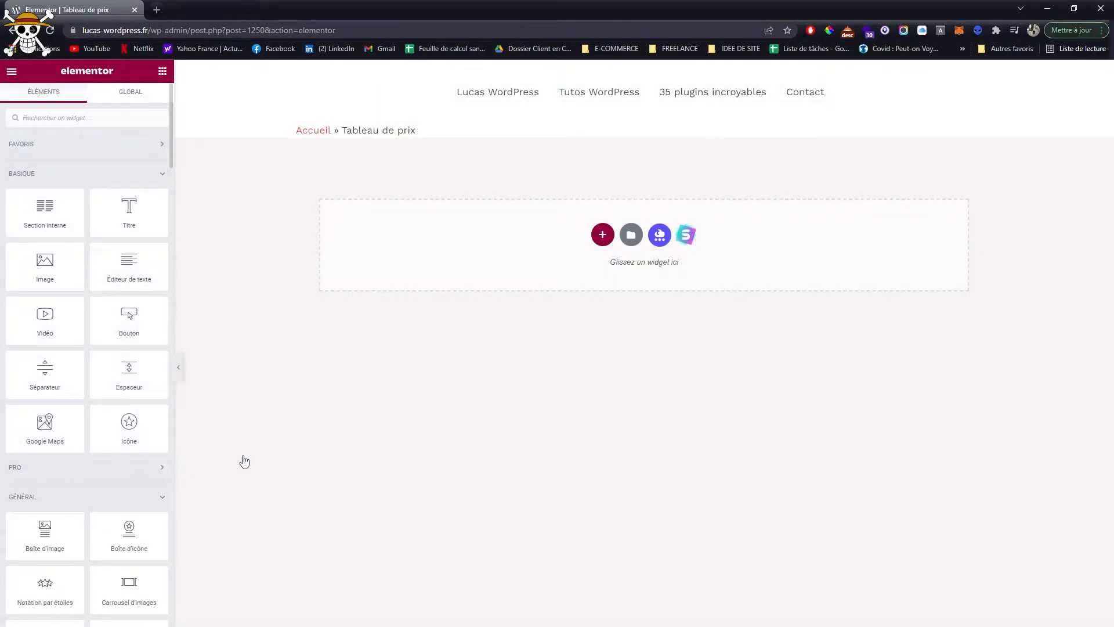
{"action": "scroll", "coordinate": [134, 450], "scroll_direction": "down", "scroll_amount": 4}
{"action": "scroll", "coordinate": [134, 446], "scroll_direction": "up", "scroll_amount": 4}
{"action": "scroll", "coordinate": [132, 447], "scroll_direction": "down", "scroll_amount": 14}
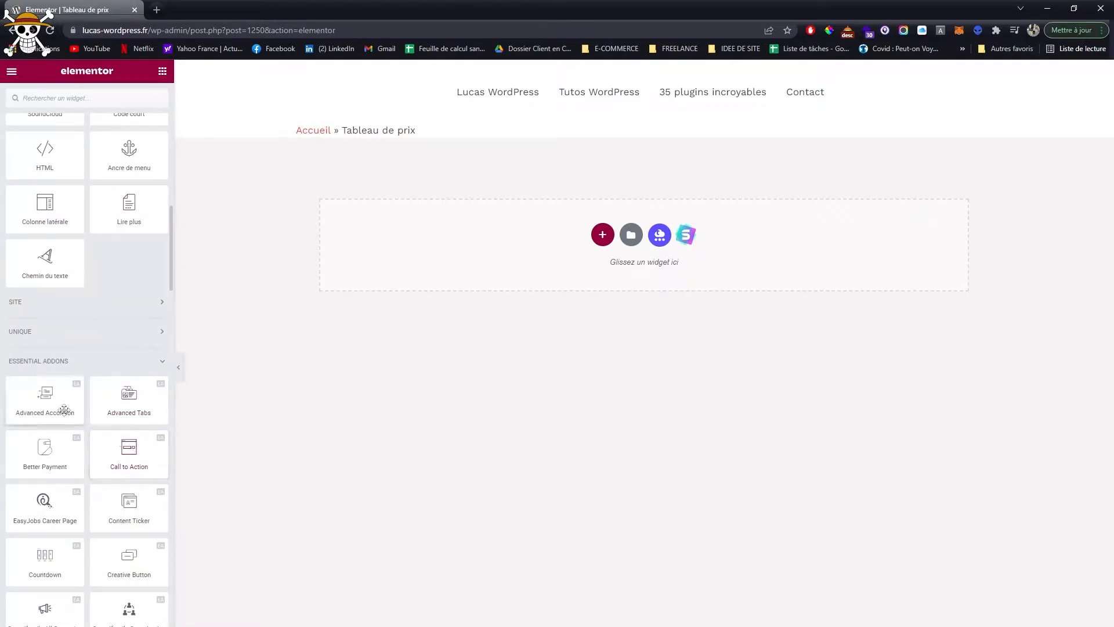
{"action": "scroll", "coordinate": [75, 415], "scroll_direction": "down", "scroll_amount": 12}
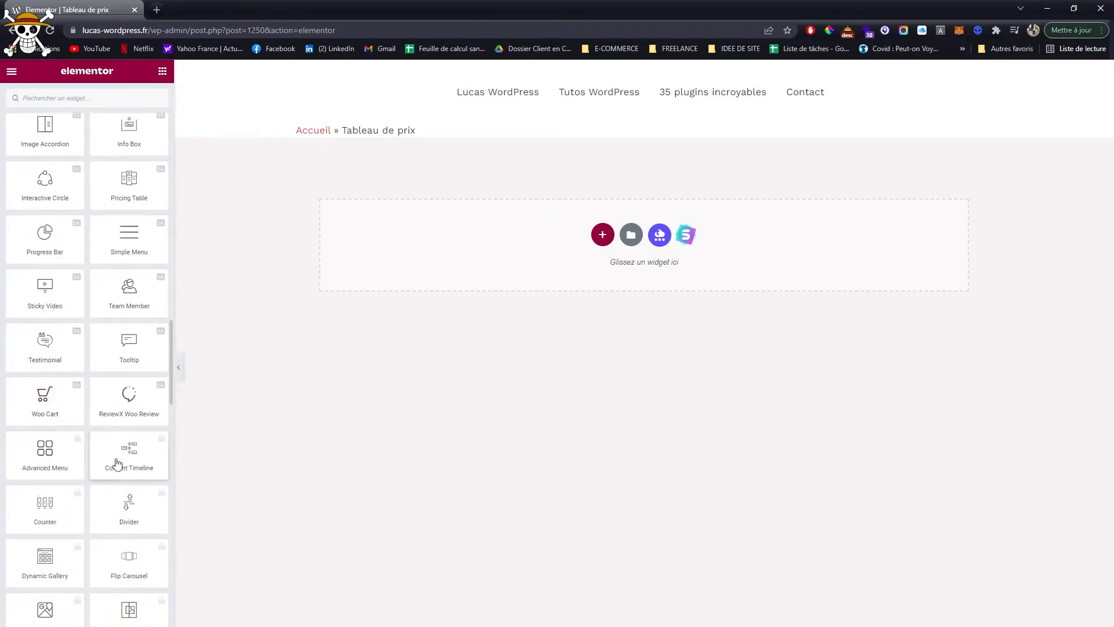
{"action": "scroll", "coordinate": [93, 370], "scroll_direction": "up", "scroll_amount": 3}
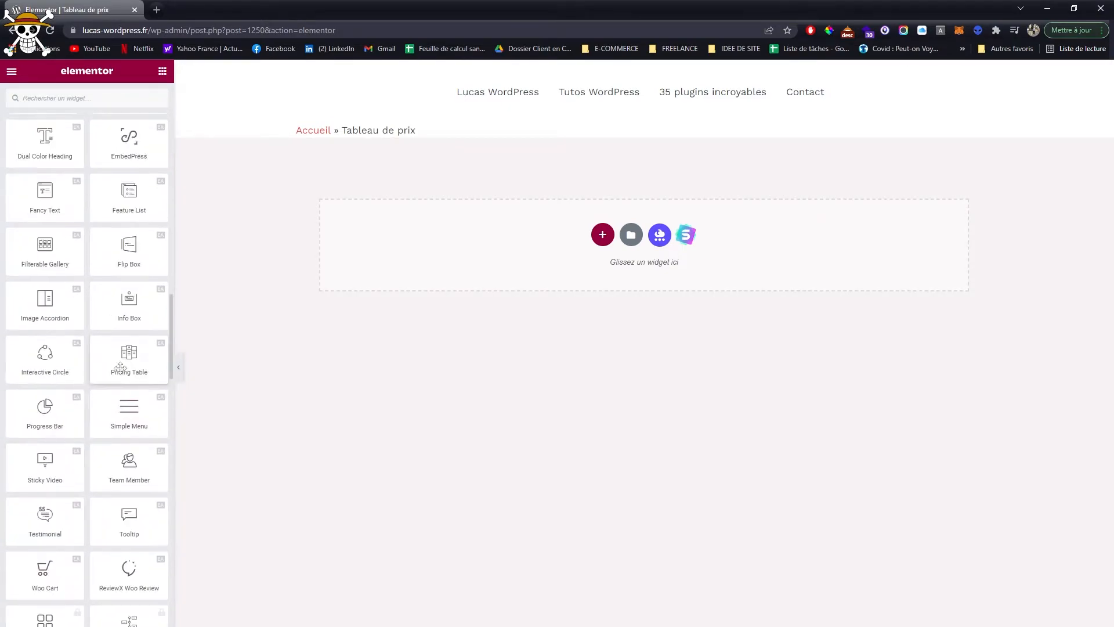
{"action": "scroll", "coordinate": [112, 289], "scroll_direction": "up", "scroll_amount": 8}
{"action": "scroll", "coordinate": [112, 289], "scroll_direction": "down", "scroll_amount": 20}
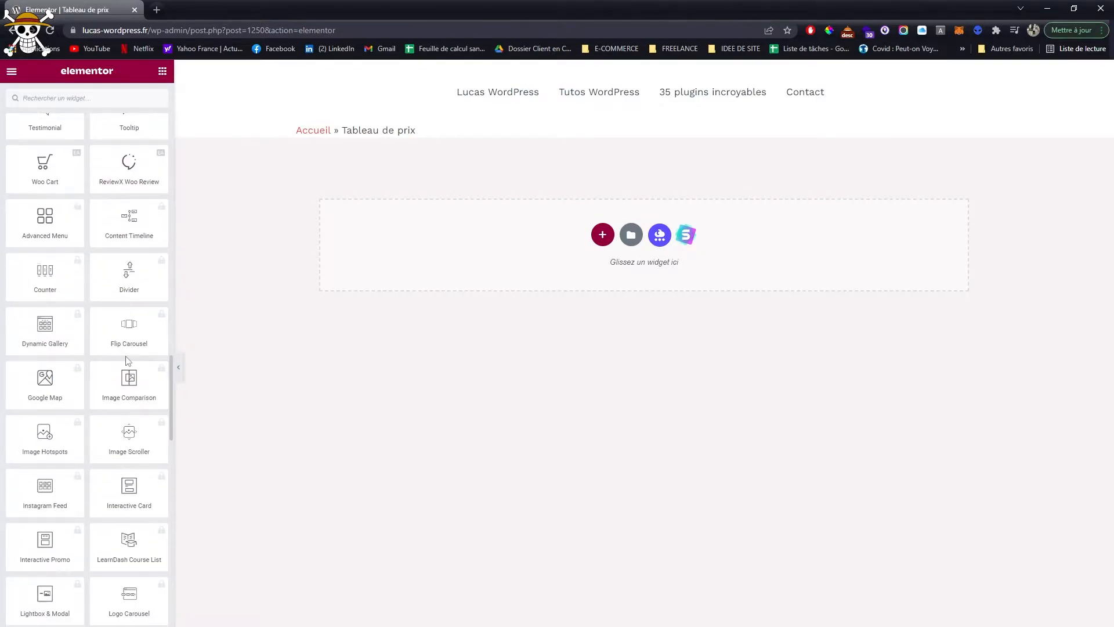
{"action": "scroll", "coordinate": [128, 361], "scroll_direction": "down", "scroll_amount": 2}
{"action": "scroll", "coordinate": [134, 481], "scroll_direction": "up", "scroll_amount": 6}
{"action": "scroll", "coordinate": [94, 458], "scroll_direction": "up", "scroll_amount": 6}
{"action": "scroll", "coordinate": [94, 413], "scroll_direction": "up", "scroll_amount": 4}
Add the Essential Addons Pricing Table widget to the empty page area and duplicate its column twice to get three tables
{"action": "scroll", "coordinate": [94, 414], "scroll_direction": "down", "scroll_amount": 5}
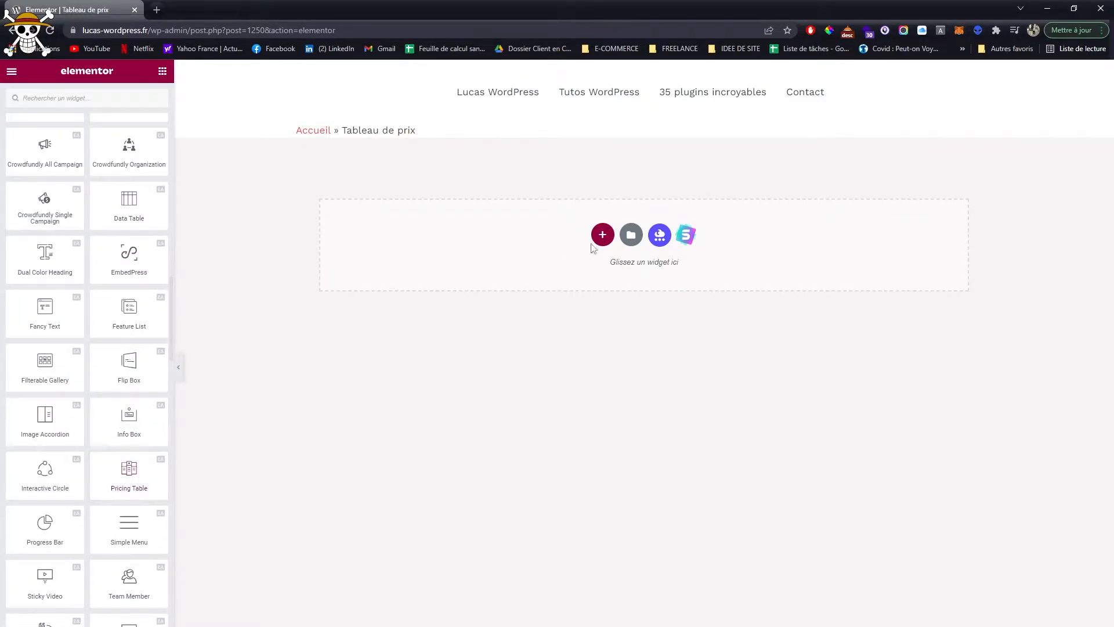
{"action": "left_click_drag", "start_coordinate": [119, 468], "coordinate": [505, 250]}
{"action": "left_click_drag", "start_coordinate": [481, 287], "coordinate": [479, 289]}
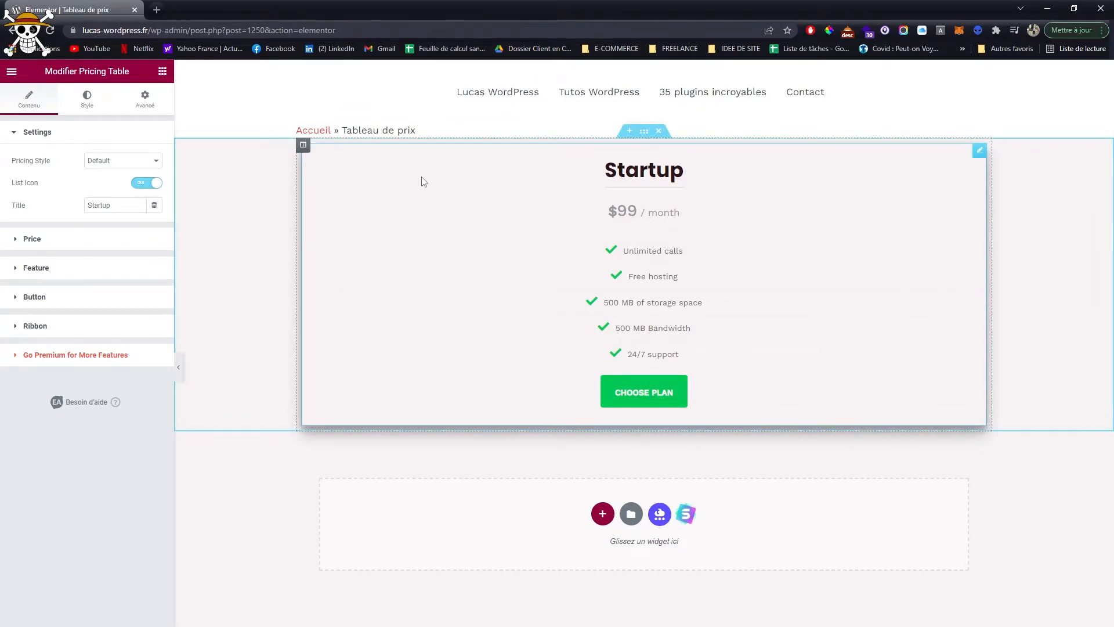
{"action": "right_click", "coordinate": [302, 150]}
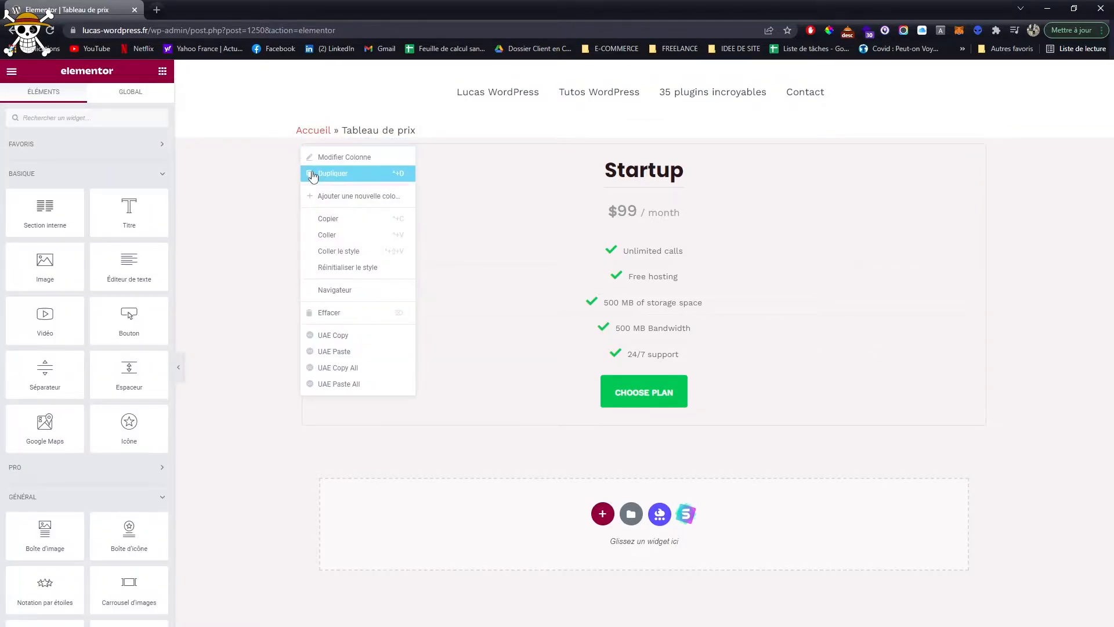
{"action": "left_click", "coordinate": [313, 172]}
{"action": "right_click", "coordinate": [302, 147]}
{"action": "left_click", "coordinate": [316, 175]}
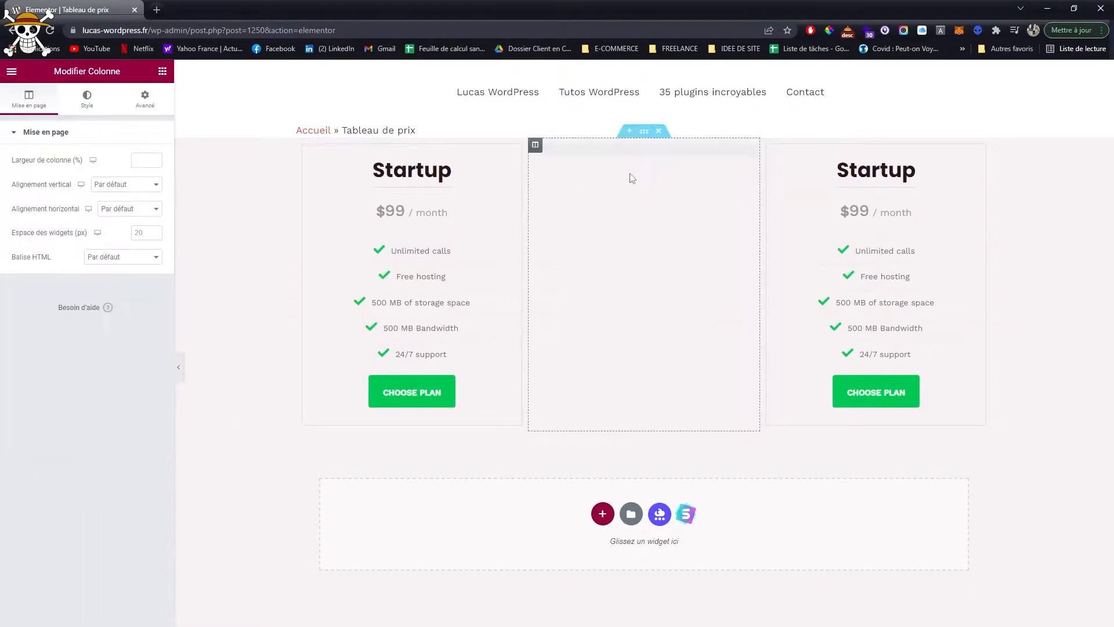
Set the margin of the section holding the three pricing tables to 100
{"action": "left_click", "coordinate": [640, 134]}
{"action": "left_click", "coordinate": [131, 110]}
{"action": "left_click", "coordinate": [92, 177]}
{"action": "type", "text": "100"}
{"action": "left_click", "coordinate": [484, 163]}
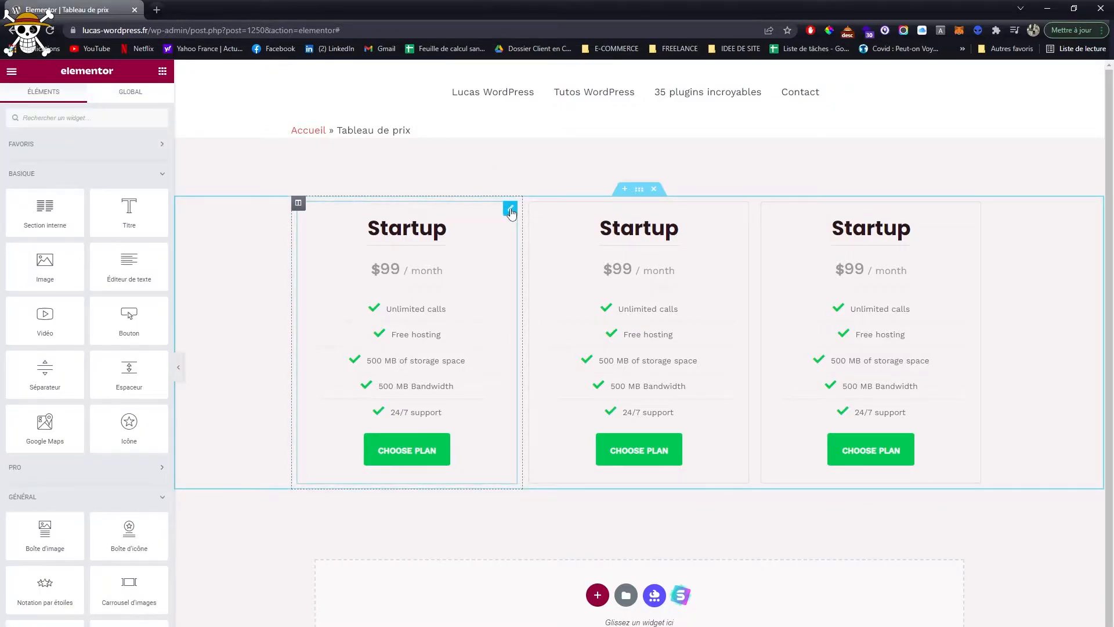
Try Pricing Style 2 on the first pricing table and return it to the Default style
{"action": "left_click", "coordinate": [510, 209]}
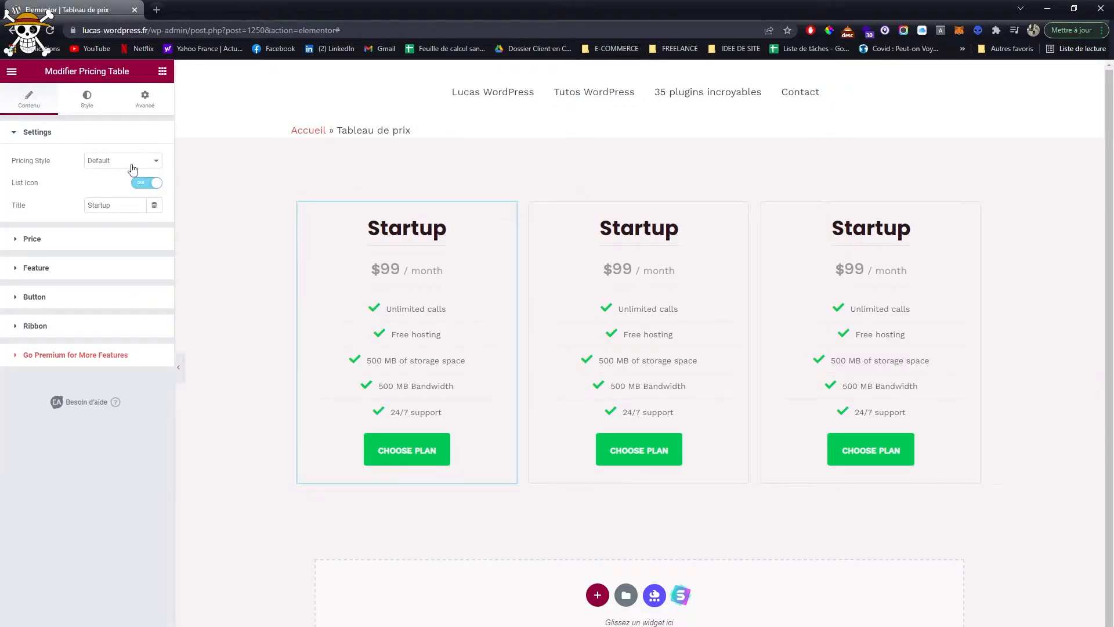
{"action": "left_click", "coordinate": [97, 161]}
{"action": "left_click", "coordinate": [104, 179]}
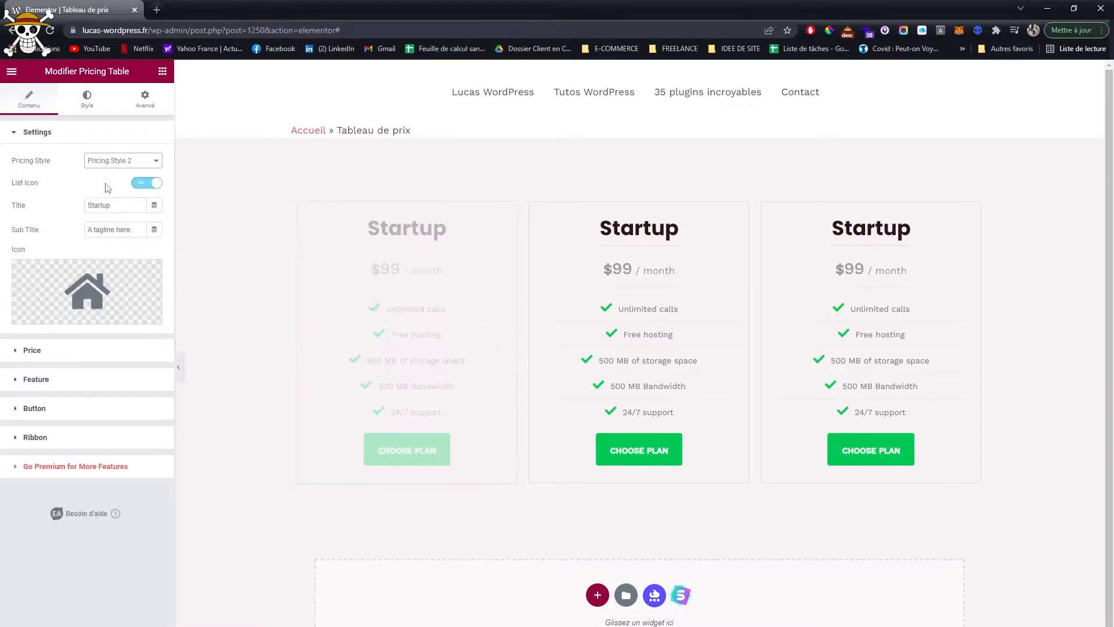
{"action": "left_click", "coordinate": [101, 165]}
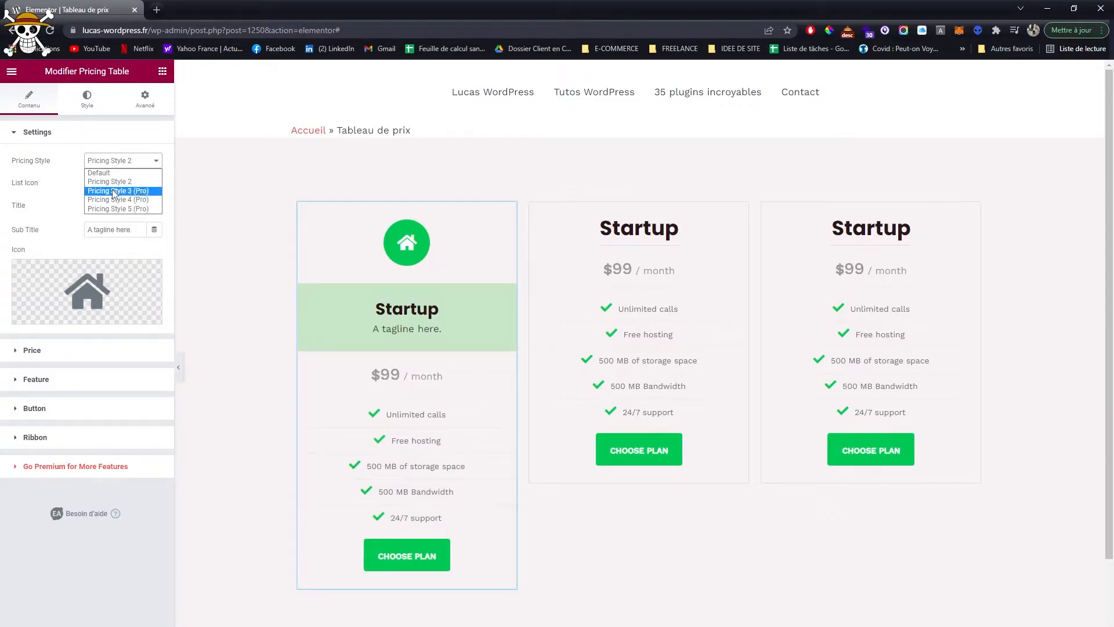
{"action": "left_click", "coordinate": [107, 173]}
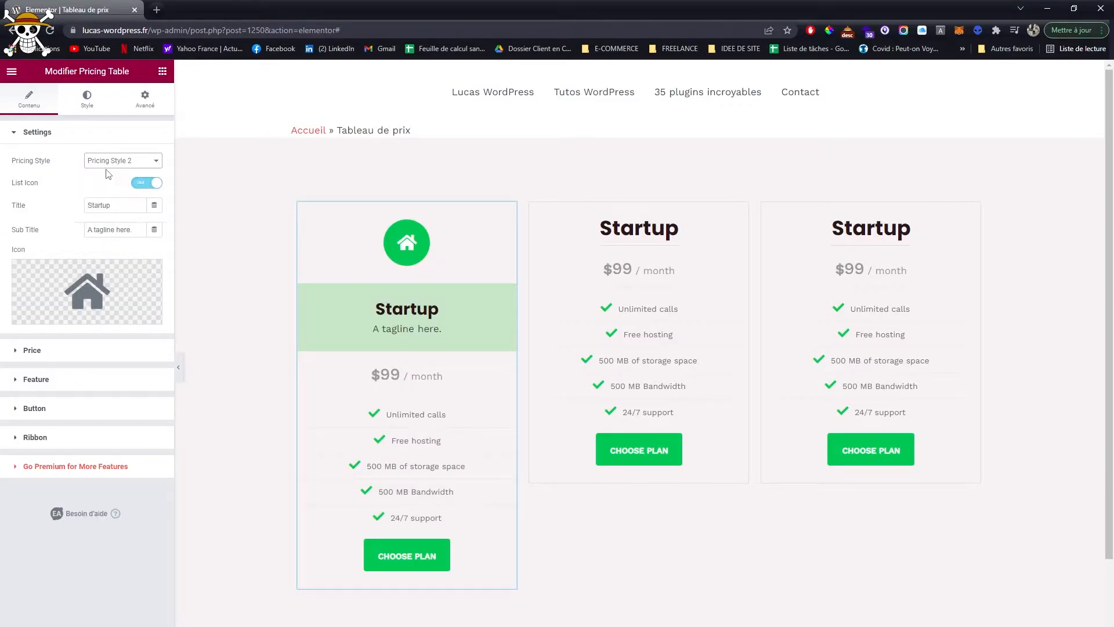
Change the first pricing table's title to "Basique"
{"action": "double_click", "coordinate": [114, 210]}
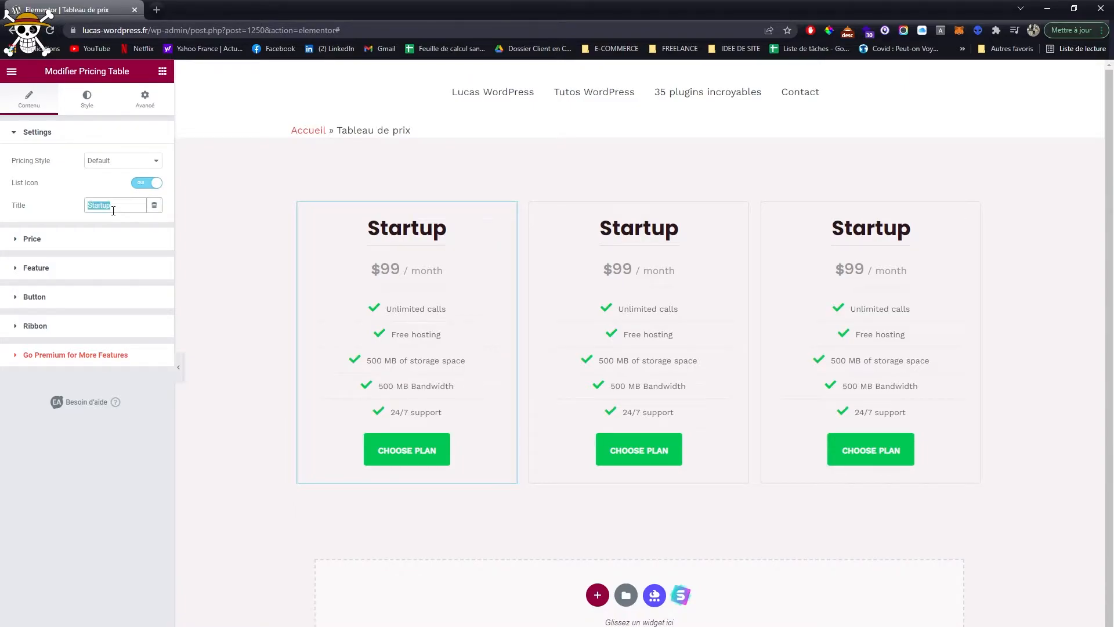
{"action": "type", "text": "Basqiue"}
{"action": "key", "text": "BackSpace"}
{"action": "type", "text": "ique"}
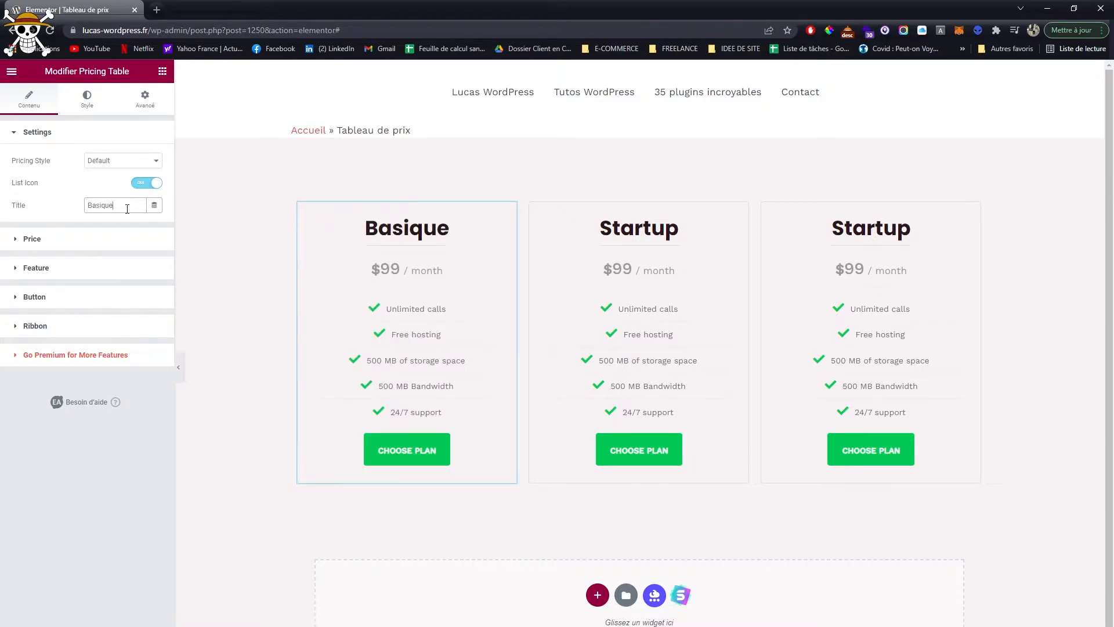
Set the Basique table's price currency to € and place it to the right of the amount
{"action": "left_click", "coordinate": [90, 246]}
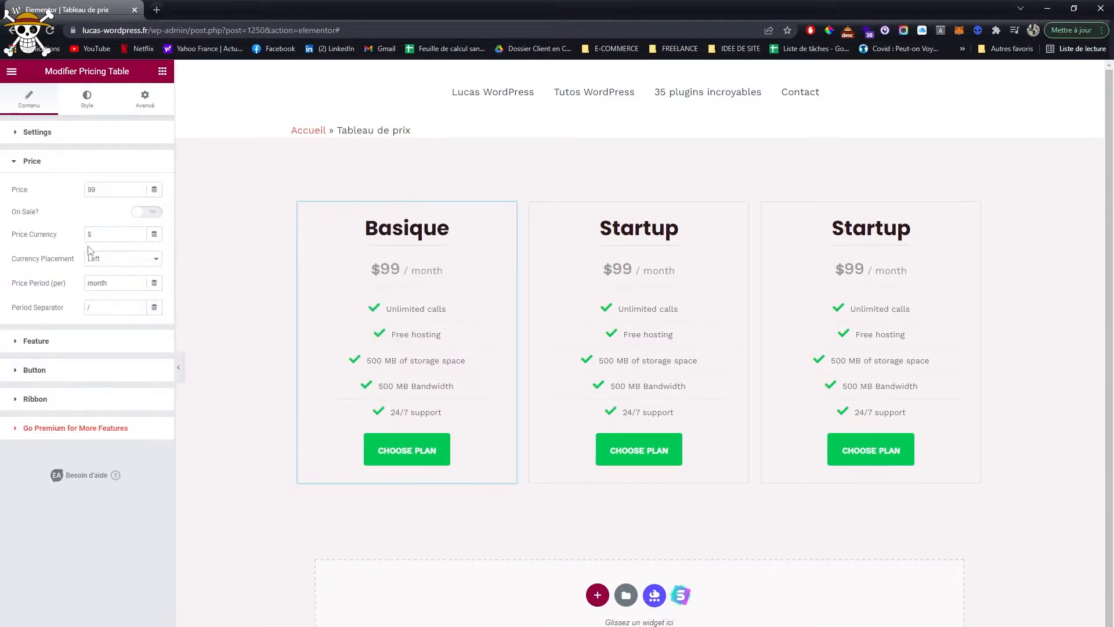
{"action": "left_click", "coordinate": [110, 236]}
{"action": "type", "text": "€"}
{"action": "left_click", "coordinate": [95, 258]}
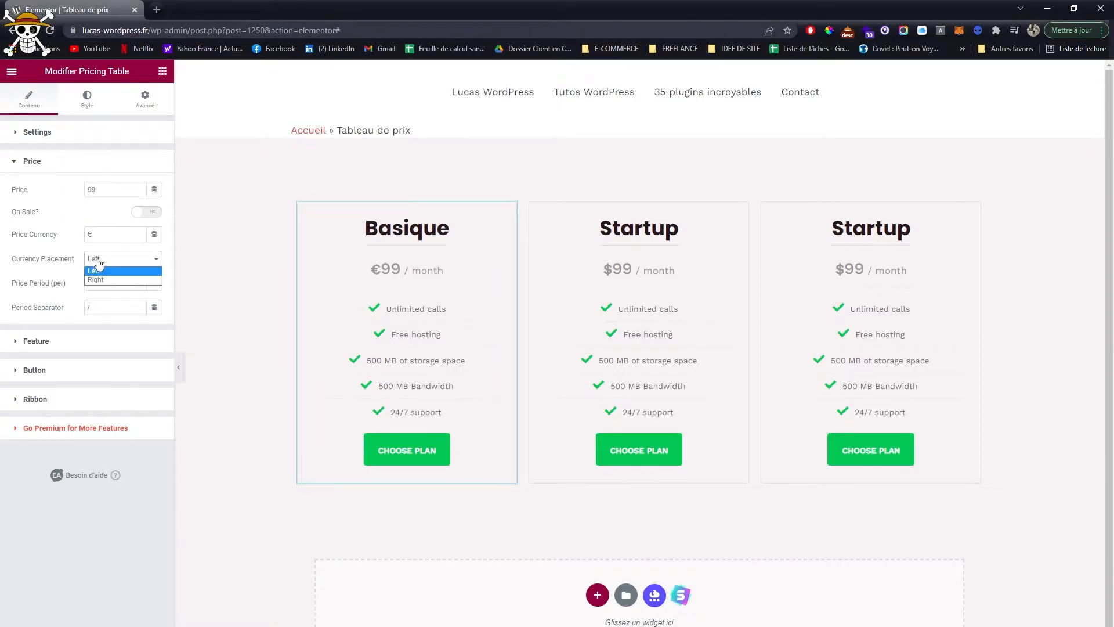
{"action": "left_click", "coordinate": [94, 280]}
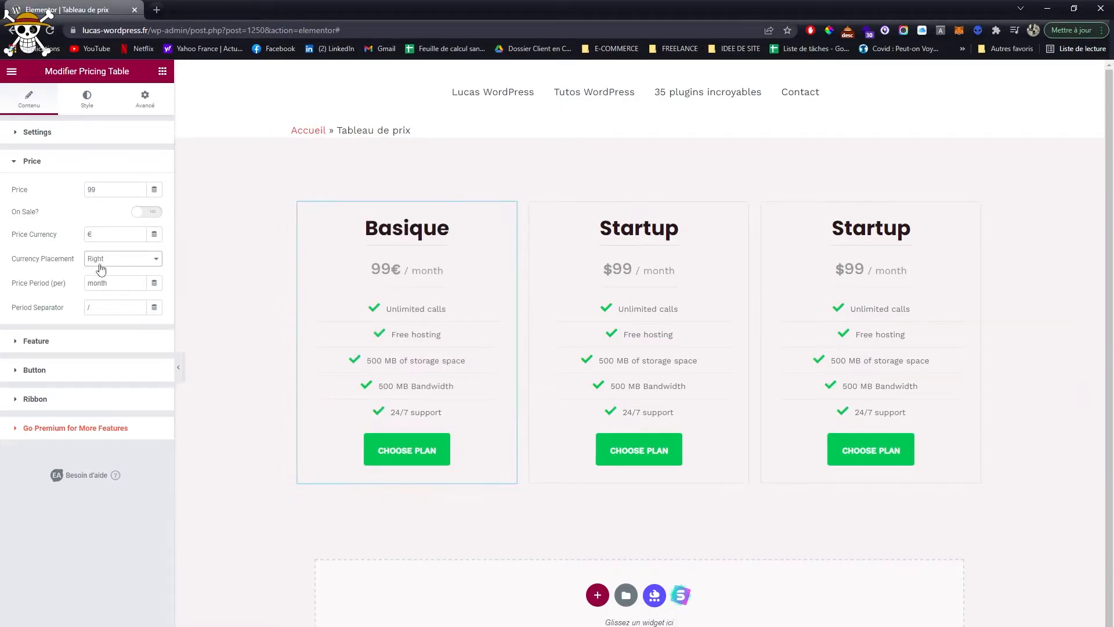
Set the Basique table's price period to "mois" and turn on its sale price
{"action": "double_click", "coordinate": [117, 283]}
{"action": "type", "text": "moid"}
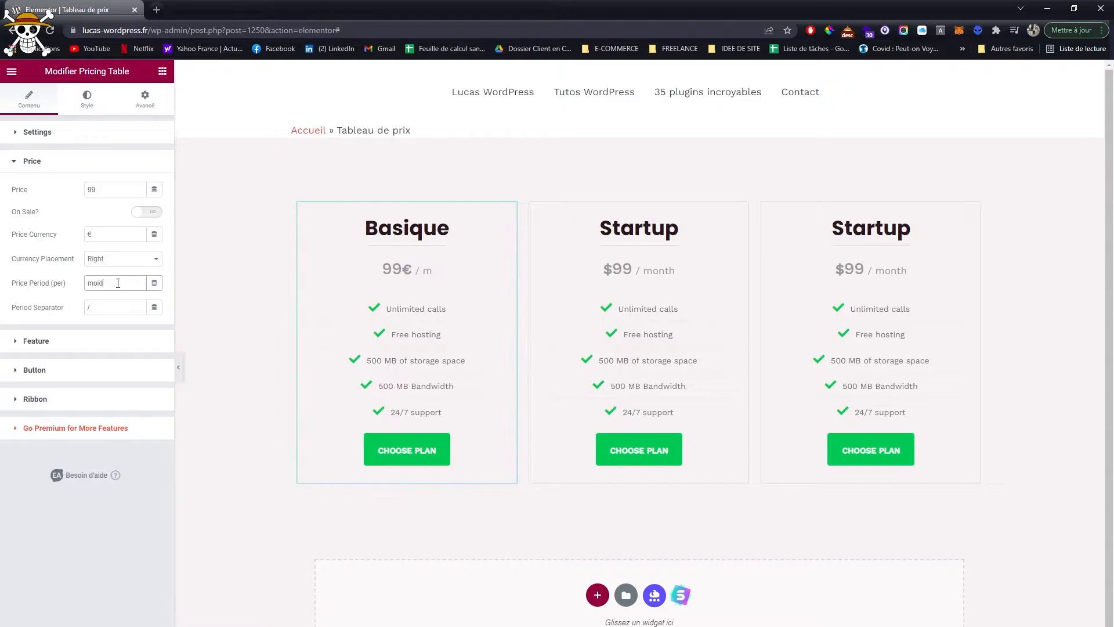
{"action": "key", "text": "BackSpace"}
{"action": "type", "text": "s"}
{"action": "left_click", "coordinate": [148, 212]}
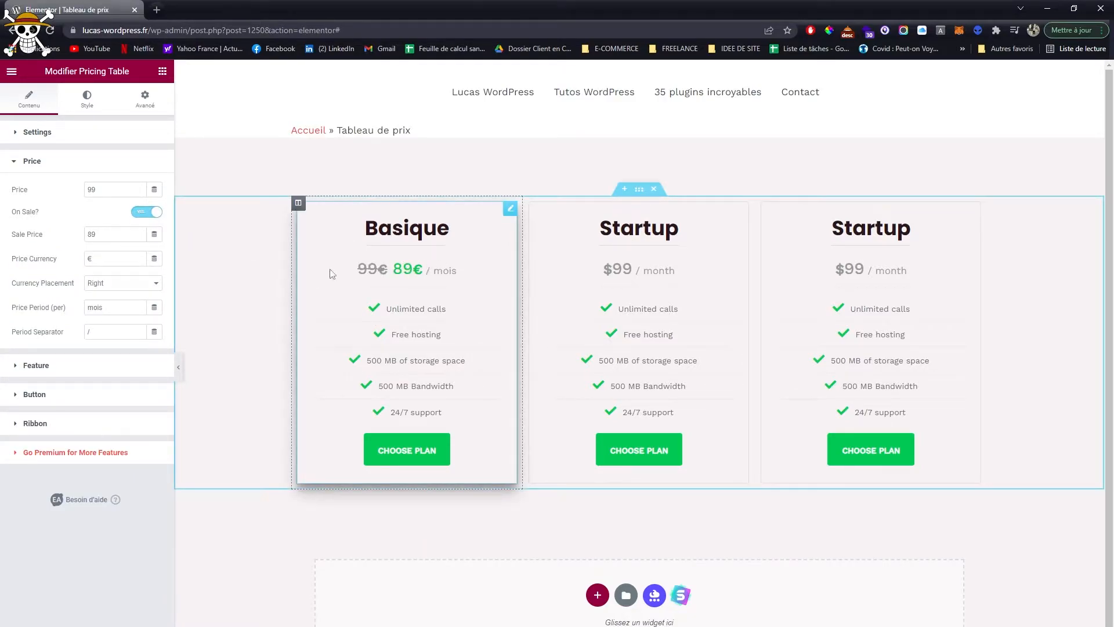
Change the Basique table's first feature to "Appels illimités"
{"action": "left_click", "coordinate": [58, 366]}
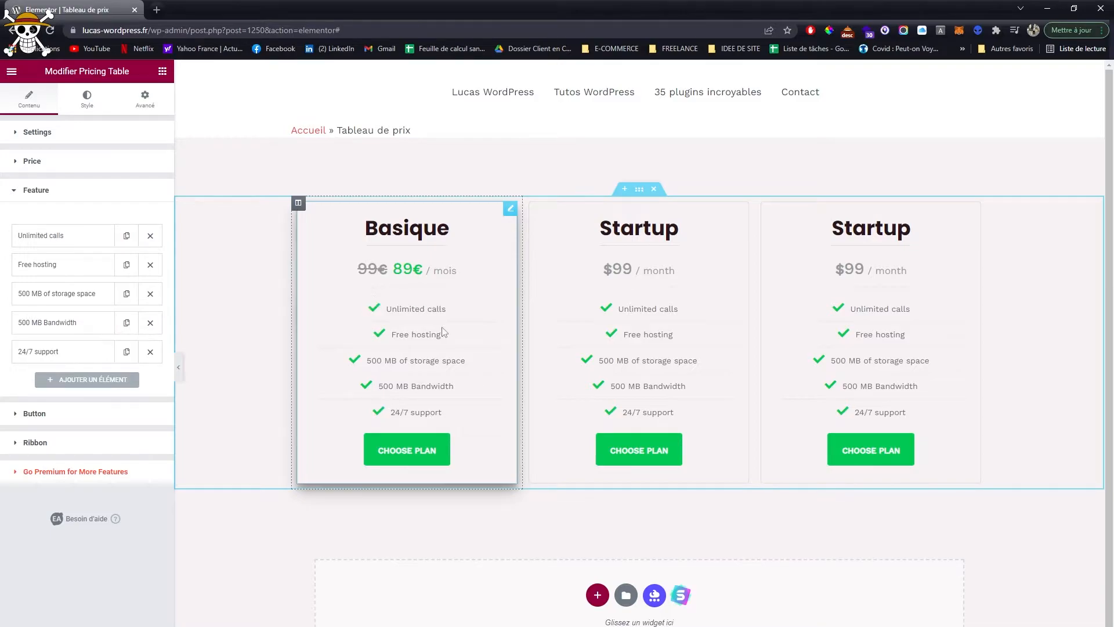
{"action": "left_click", "coordinate": [61, 237]}
{"action": "triple_click", "coordinate": [80, 276]}
{"action": "type", "text": "Appels illimitées"}
{"action": "left_click", "coordinate": [95, 276]}
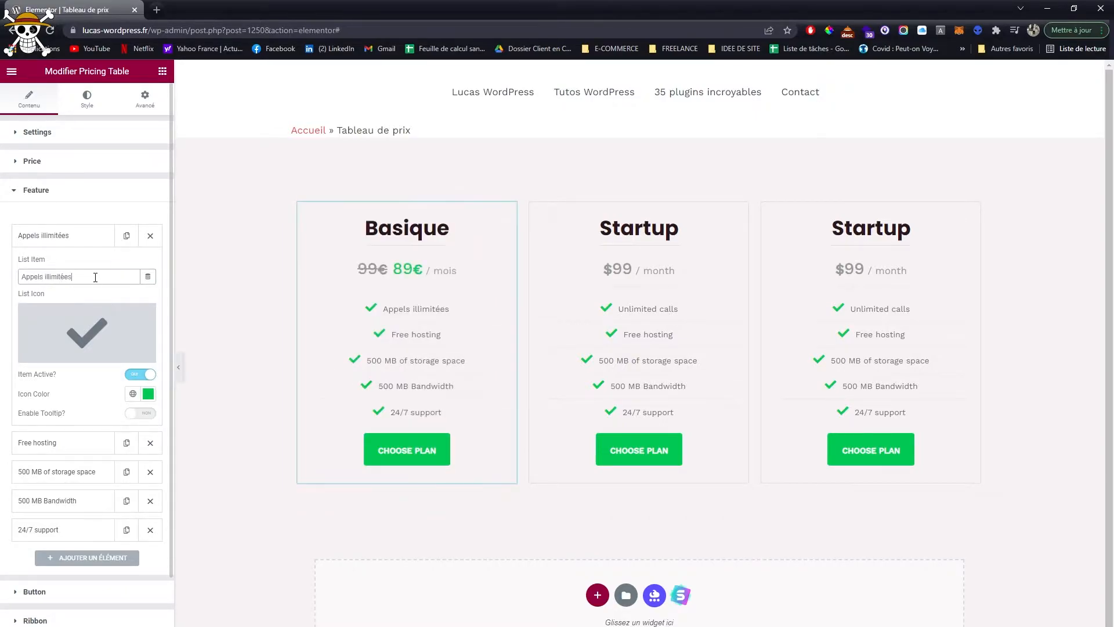
{"action": "key", "text": "BackSpace"}
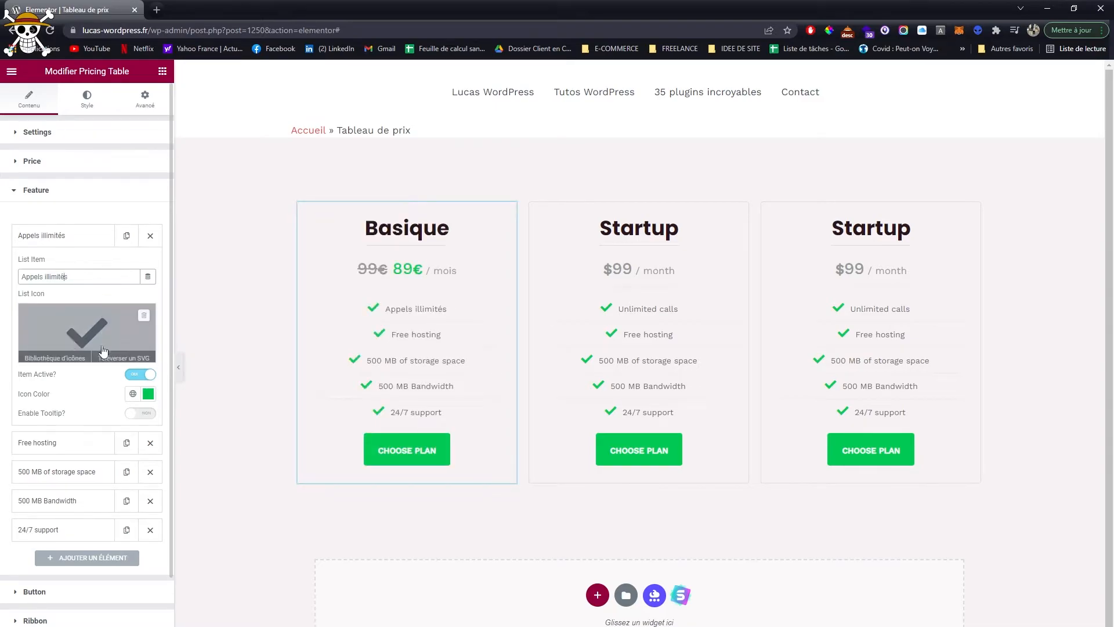
Replace the "Free hosting" feature of the Basique table with "Support 24/7"
{"action": "left_click", "coordinate": [52, 443]}
{"action": "triple_click", "coordinate": [70, 304]}
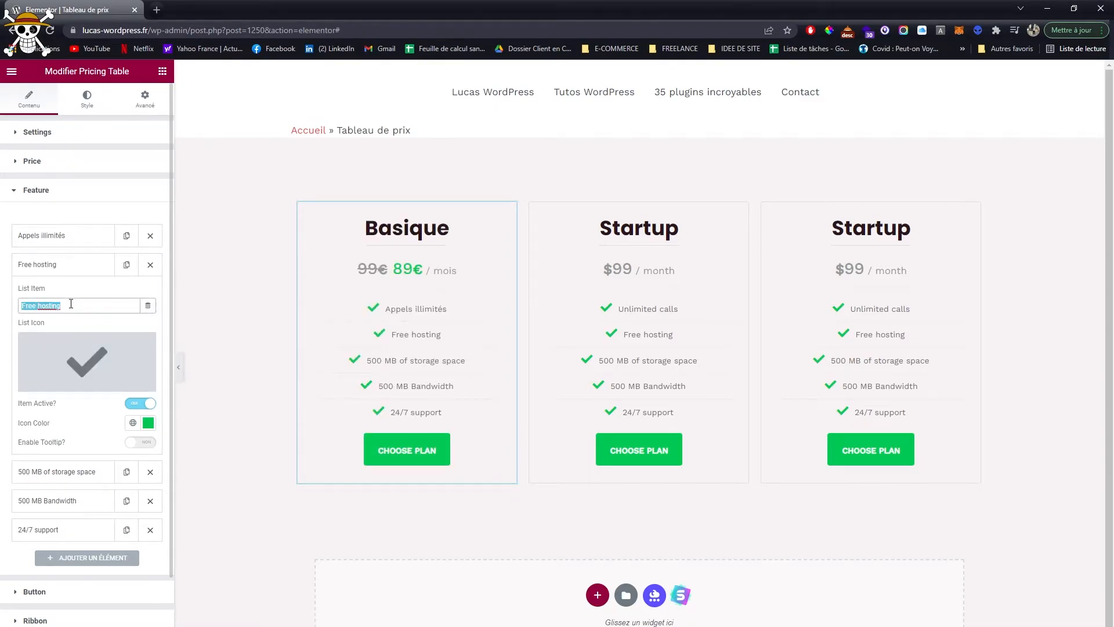
{"action": "type", "text": "Support 24/7"}
Replace the "500 MB of storage space" feature of the Basique table with "Formation de 18 heures"
{"action": "left_click", "coordinate": [104, 471]}
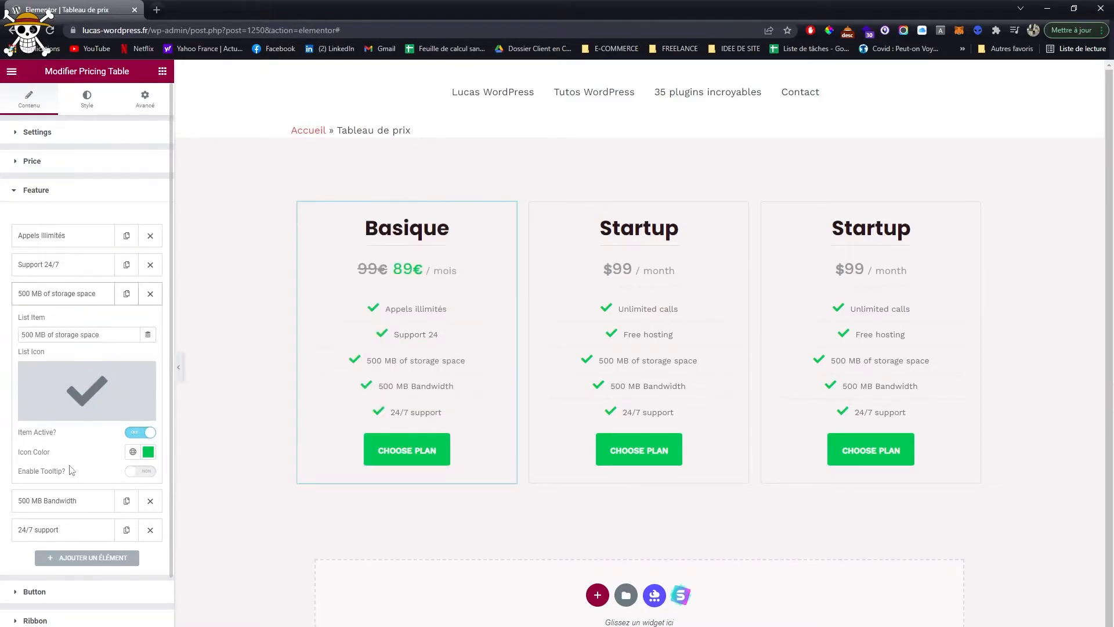
{"action": "triple_click", "coordinate": [79, 334]}
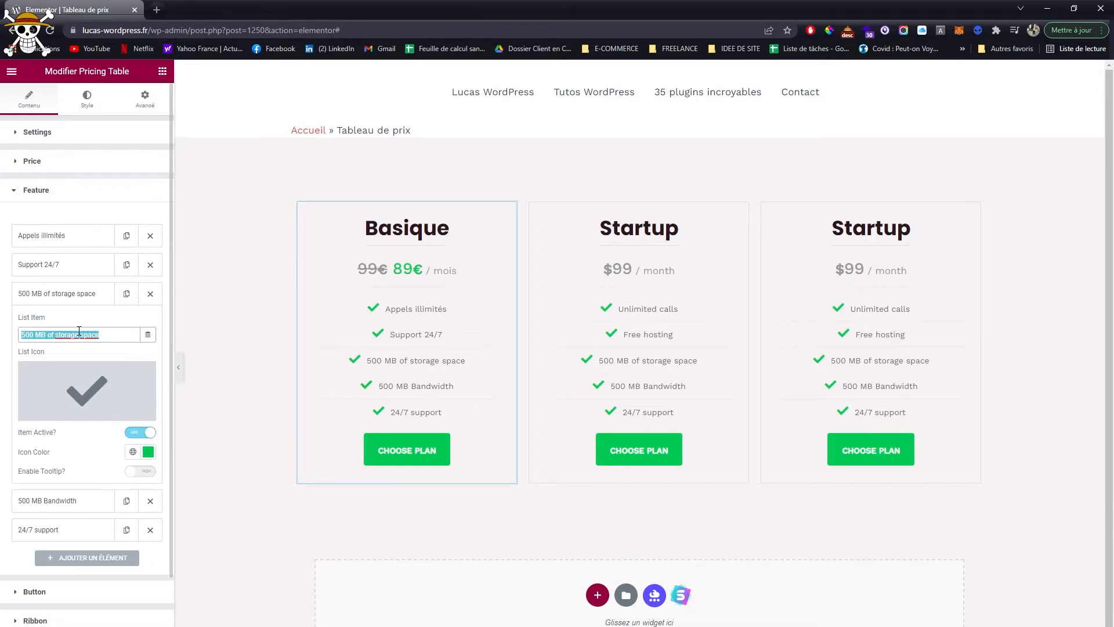
{"action": "type", "text": "Format"}
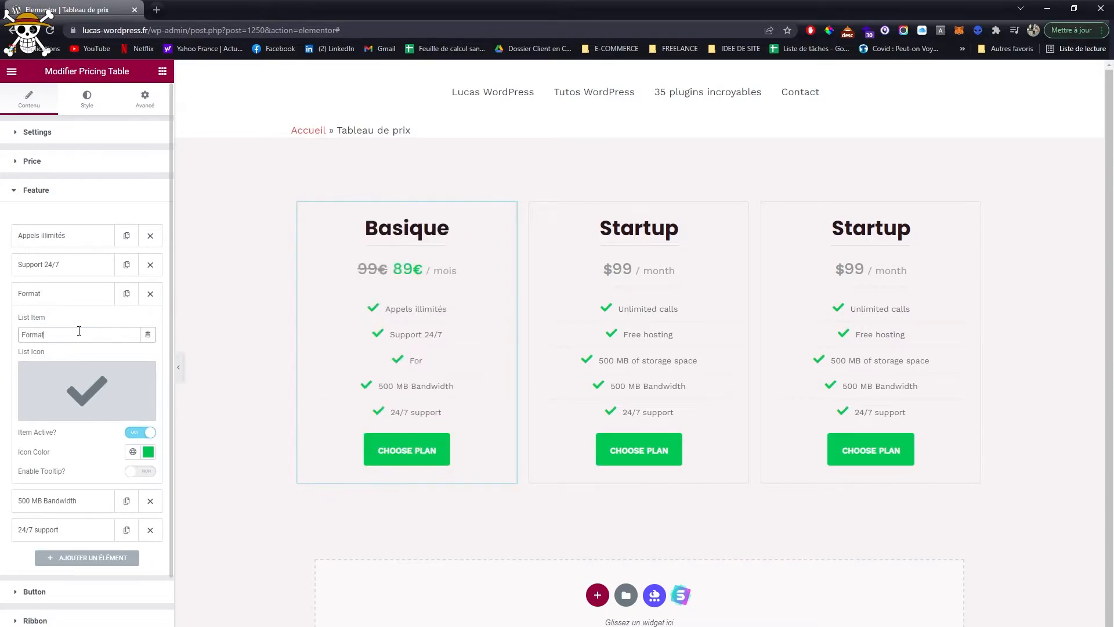
{"action": "type", "text": "ion de 18 heures"}
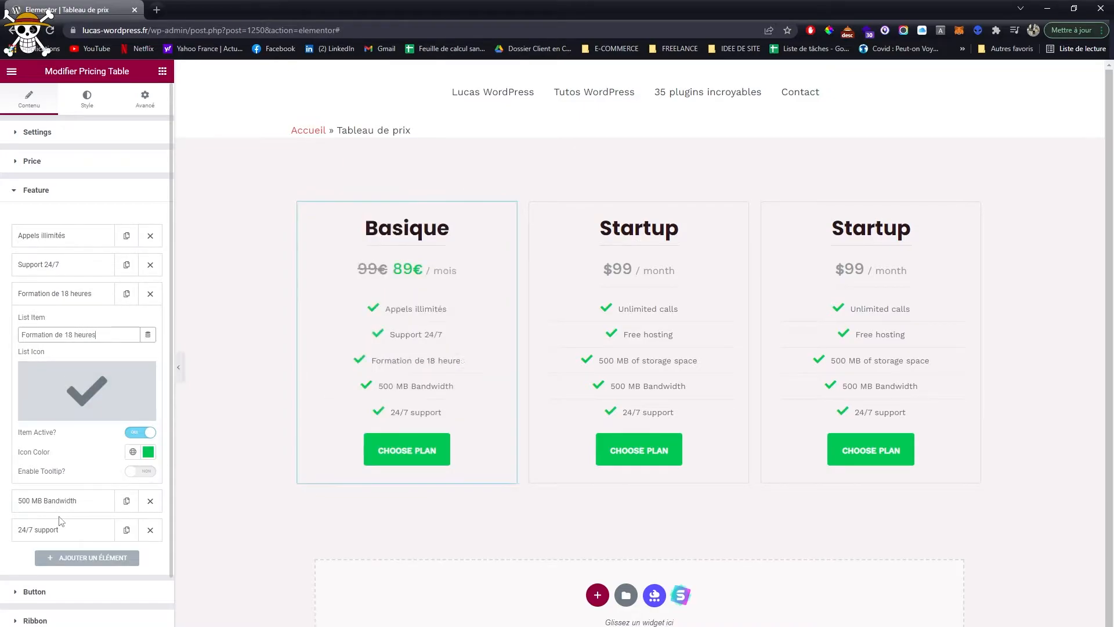
Remove the Basique table's "24/7 support" feature and replace its "500 MB Bandwidth" feature with "Visio 1h"
{"action": "left_click", "coordinate": [55, 500]}
{"action": "left_click", "coordinate": [151, 529]}
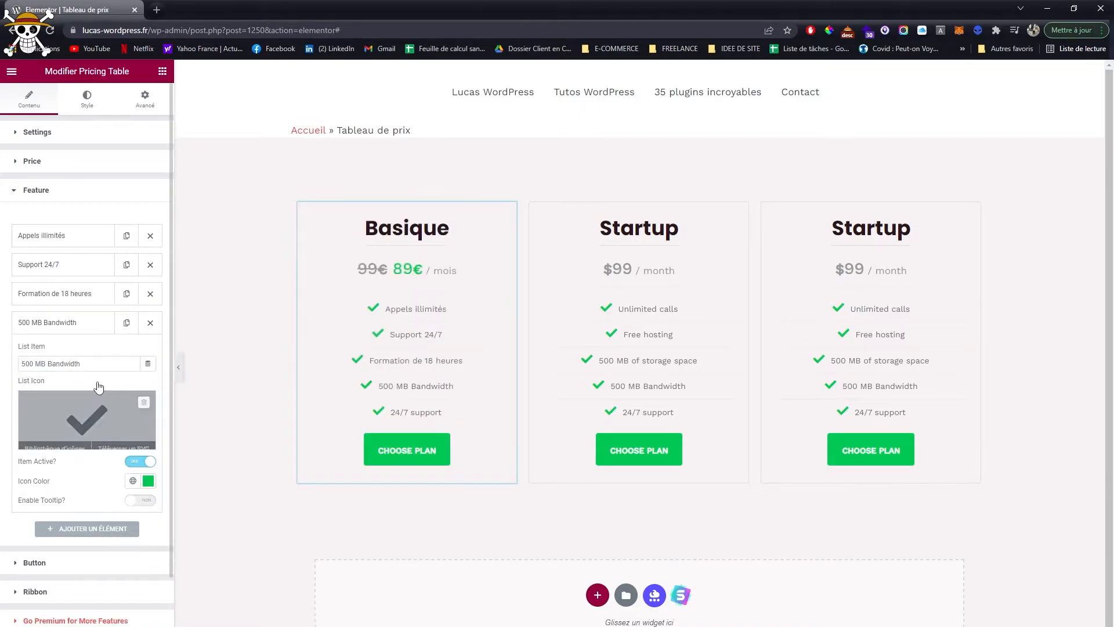
{"action": "left_click_drag", "start_coordinate": [22, 364], "coordinate": [78, 364]}
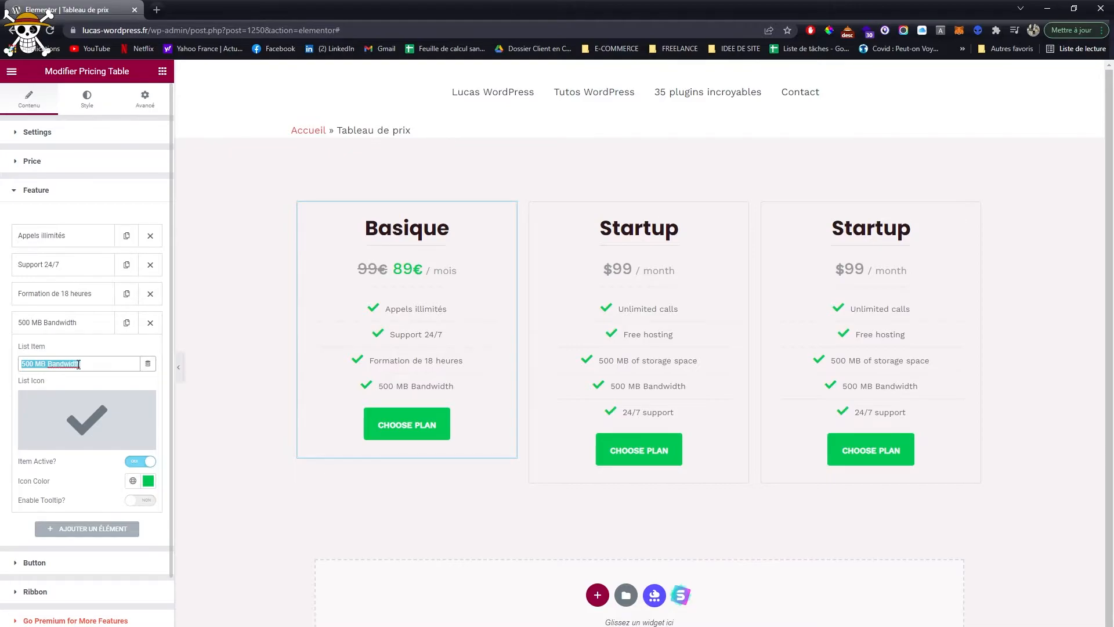
{"action": "type", "text": "Visio"}
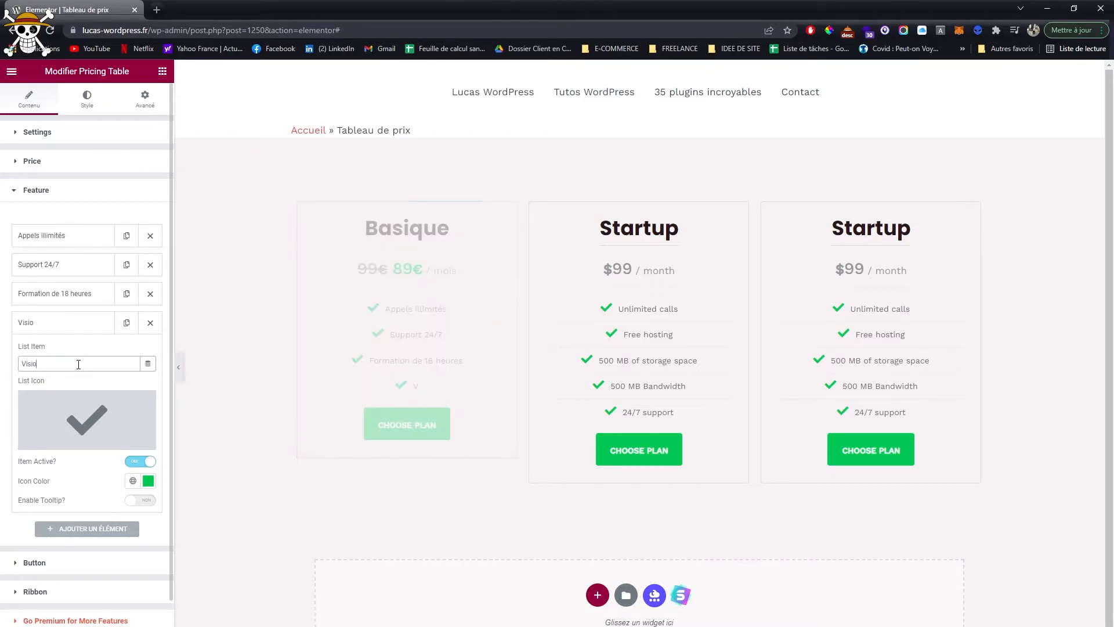
{"action": "type", "text": " 1h"}
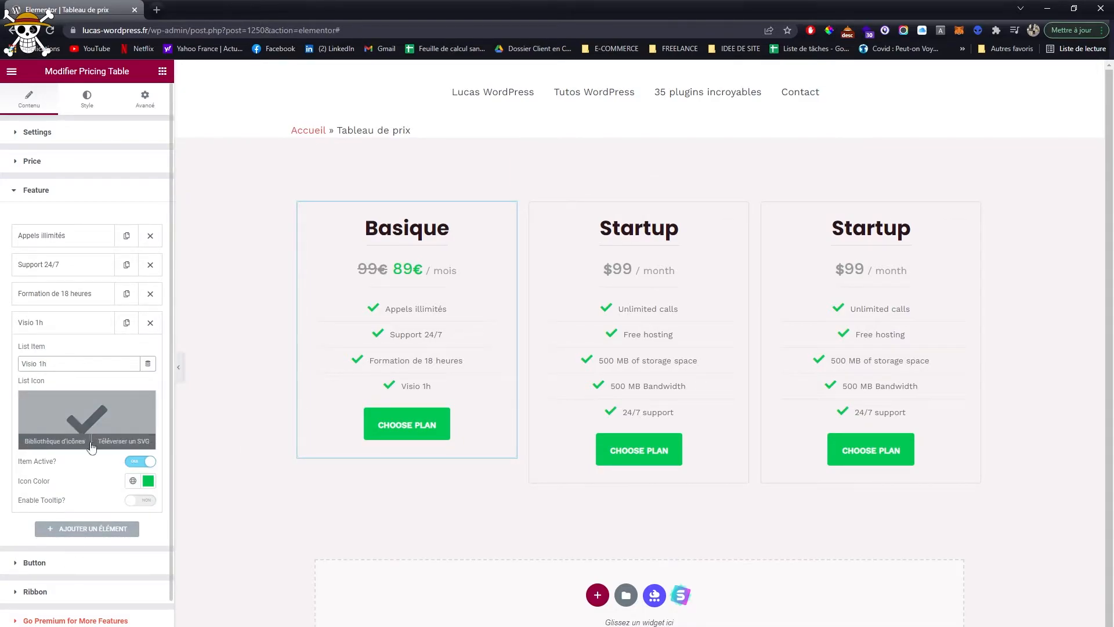
Add a new feature to the Basique table and give it the solid Font Awesome Lock icon
{"action": "left_click", "coordinate": [82, 322]}
{"action": "left_click", "coordinate": [71, 359]}
{"action": "left_click", "coordinate": [51, 469]}
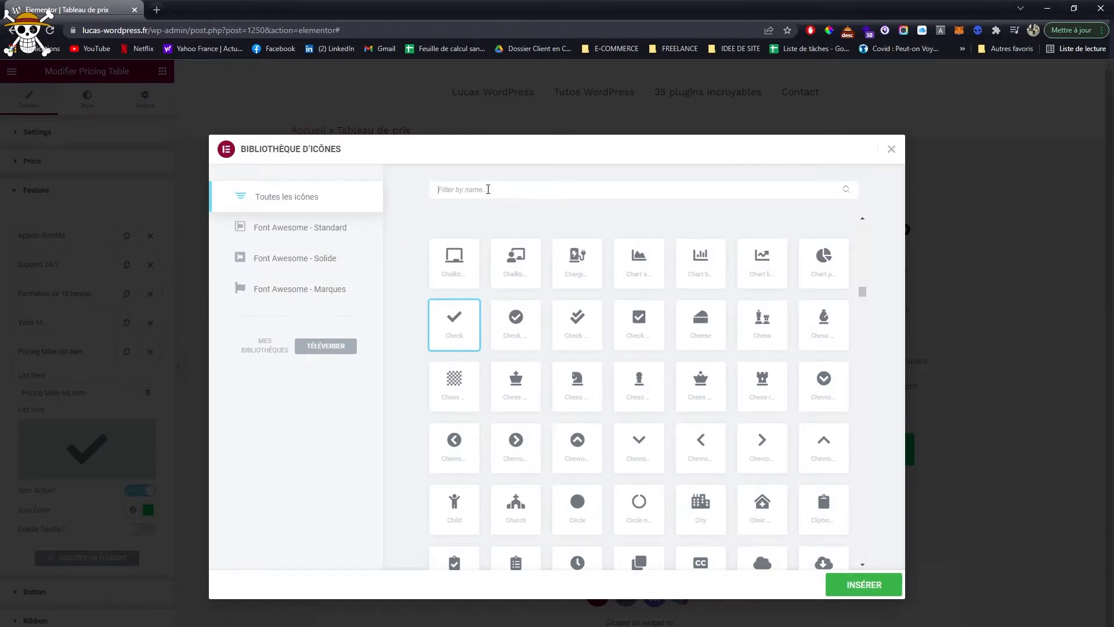
{"action": "scroll", "coordinate": [566, 272], "scroll_direction": "down", "scroll_amount": 6}
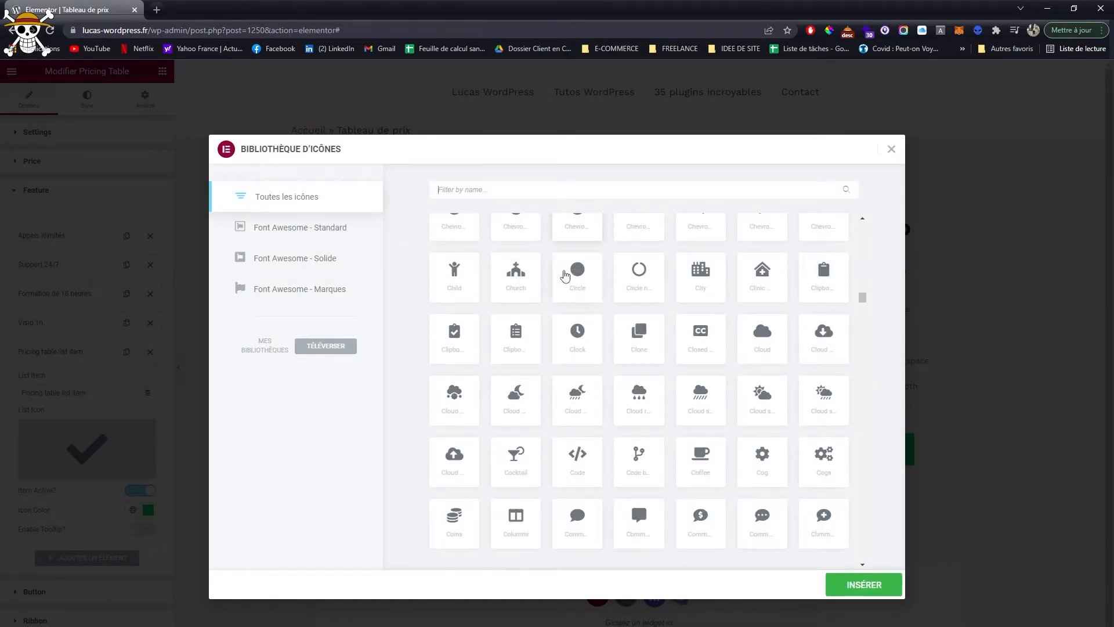
{"action": "scroll", "coordinate": [560, 318], "scroll_direction": "down", "scroll_amount": 3}
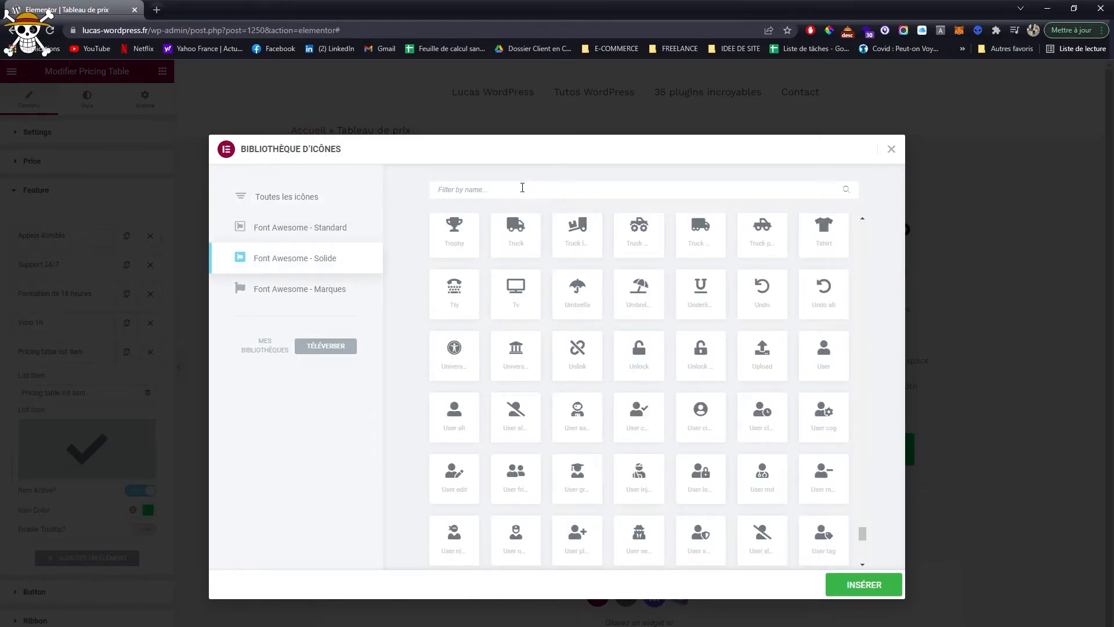
{"action": "type", "text": "lovk"}
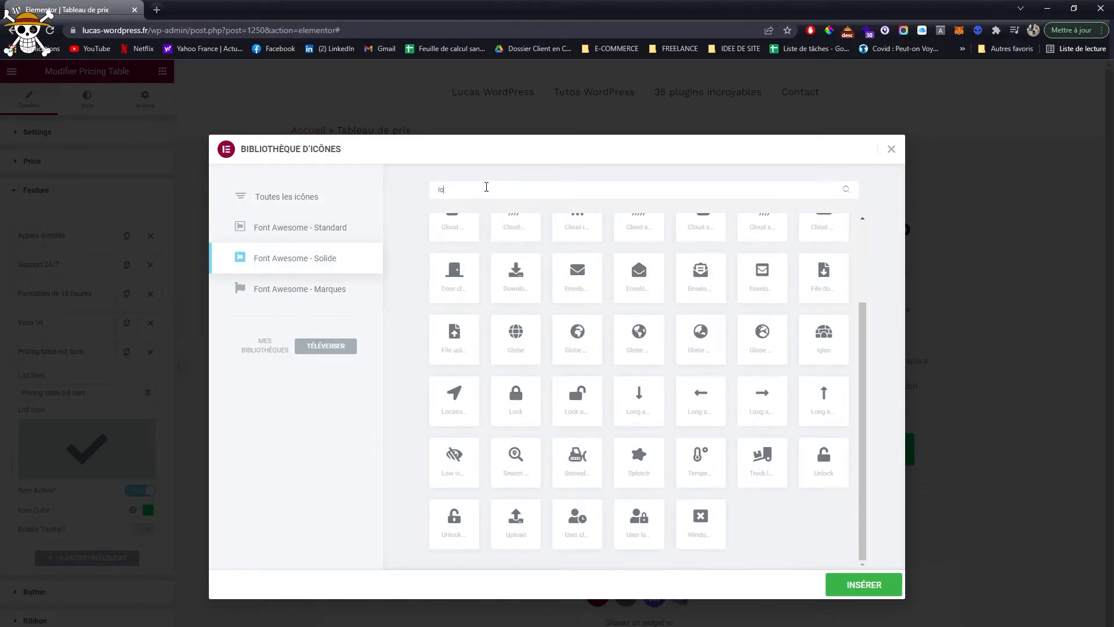
{"action": "key", "text": "BackSpace"}
{"action": "type", "text": "ck"}
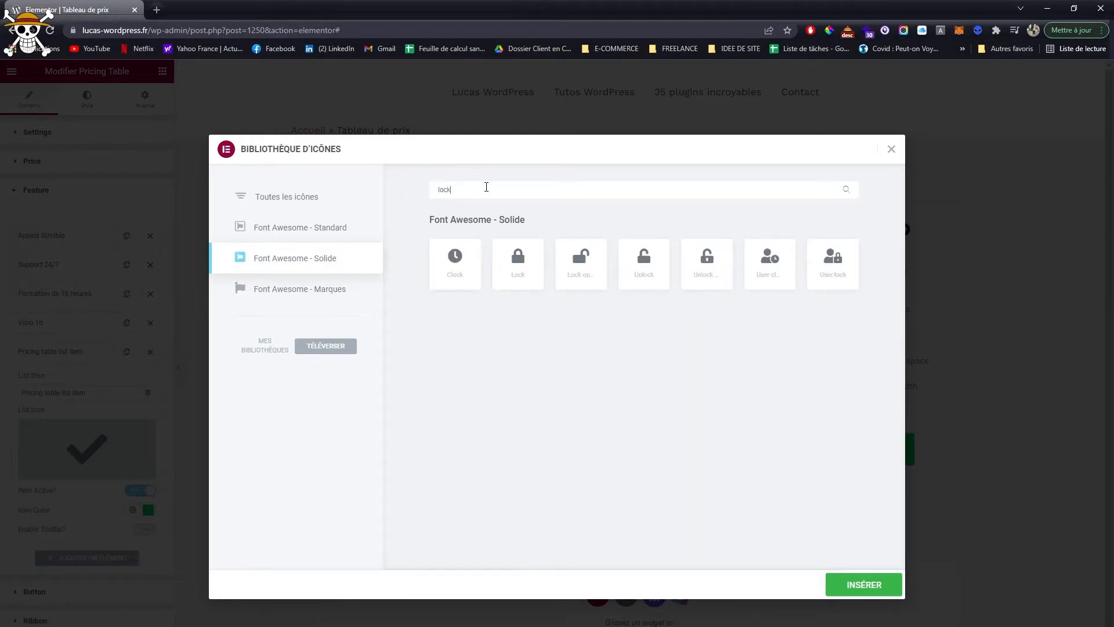
{"action": "left_click", "coordinate": [518, 264]}
{"action": "left_click", "coordinate": [867, 585]}
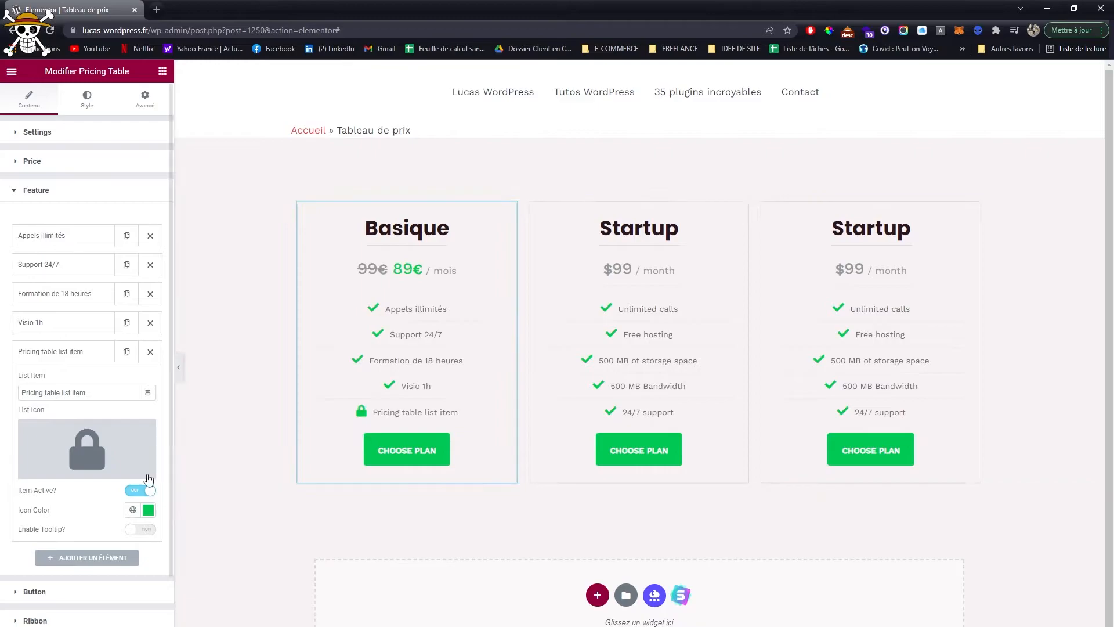
Set the new feature's lock icon color to the global color Theme Couleur 2
{"action": "left_click", "coordinate": [132, 510]}
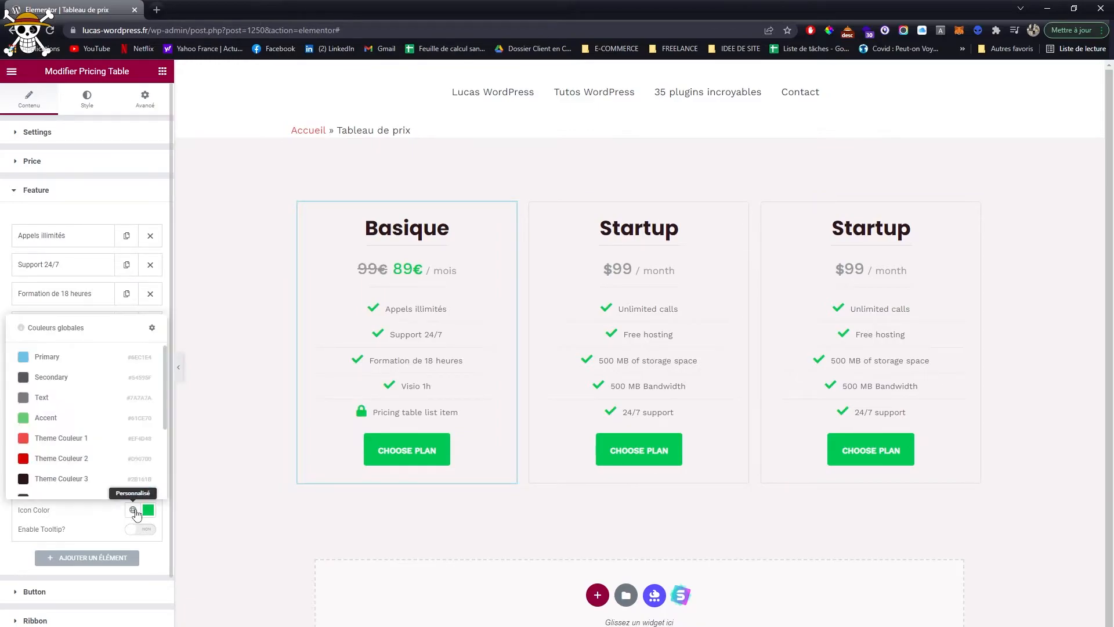
{"action": "left_click", "coordinate": [70, 463]}
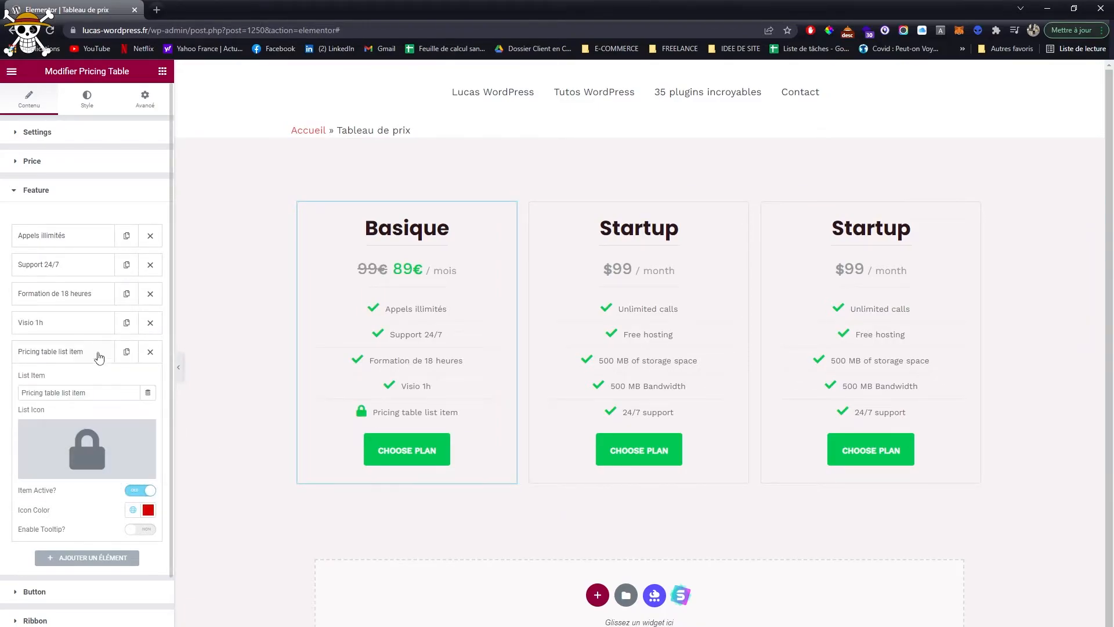
{"action": "left_click", "coordinate": [457, 360]}
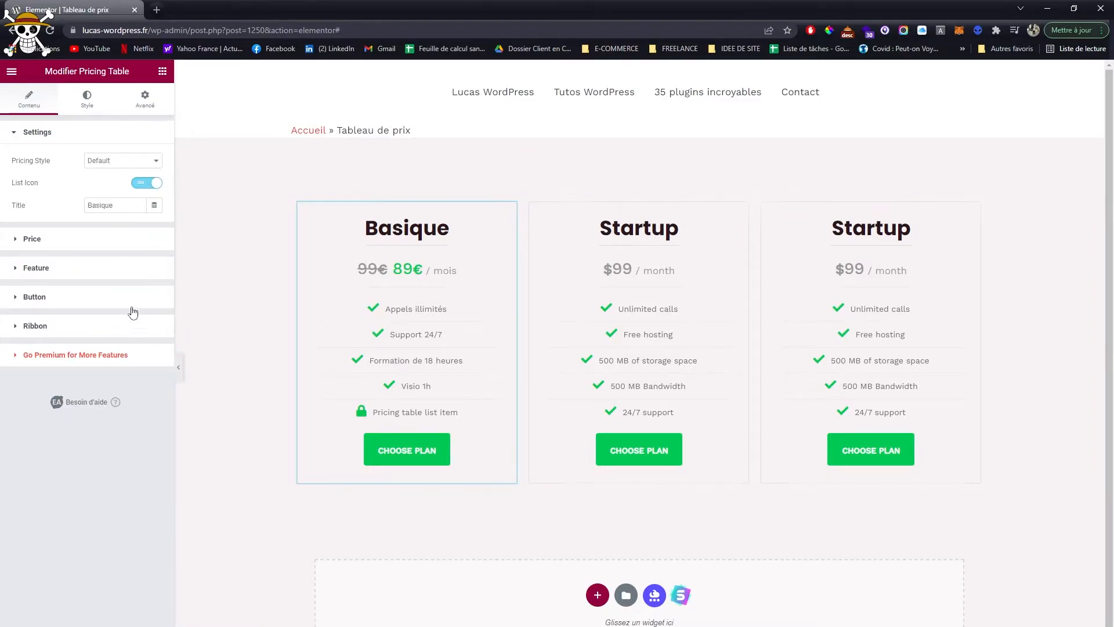
Rename the Basique table's new lock-icon feature to "Evènement à Toulouse", correcting its spelling
{"action": "left_click", "coordinate": [36, 268]}
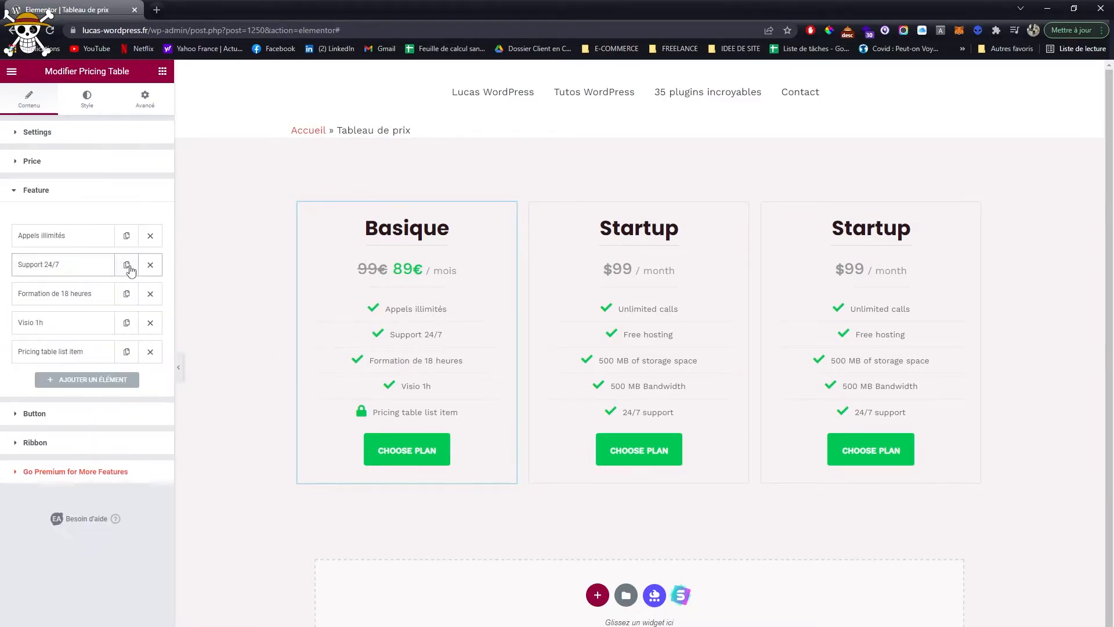
{"action": "left_click", "coordinate": [73, 352]}
{"action": "triple_click", "coordinate": [90, 393]}
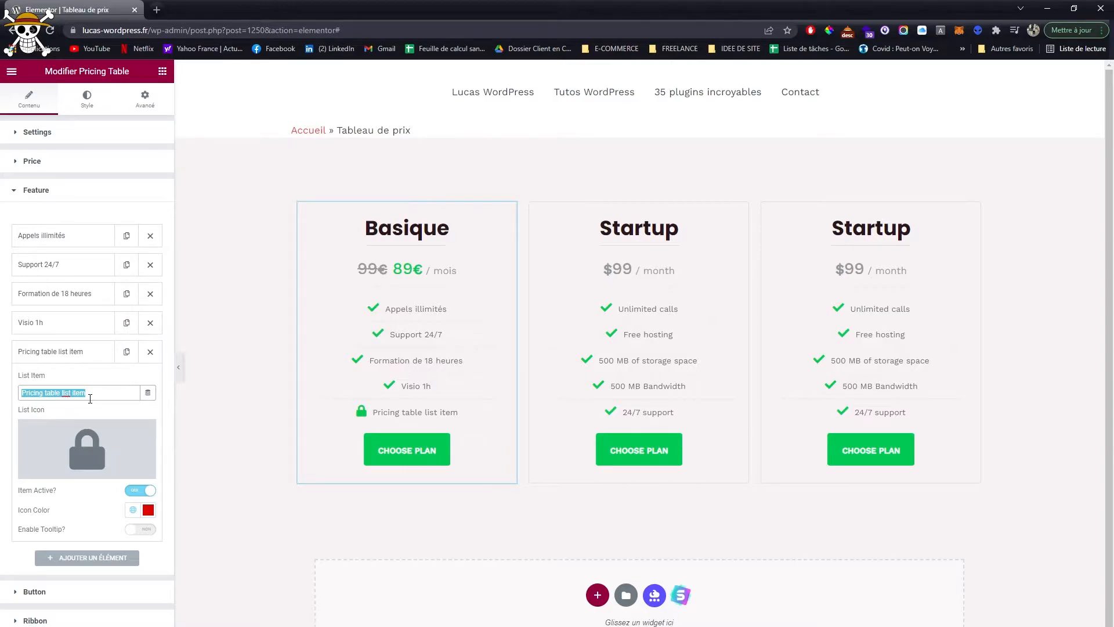
{"action": "type", "text": "E"}
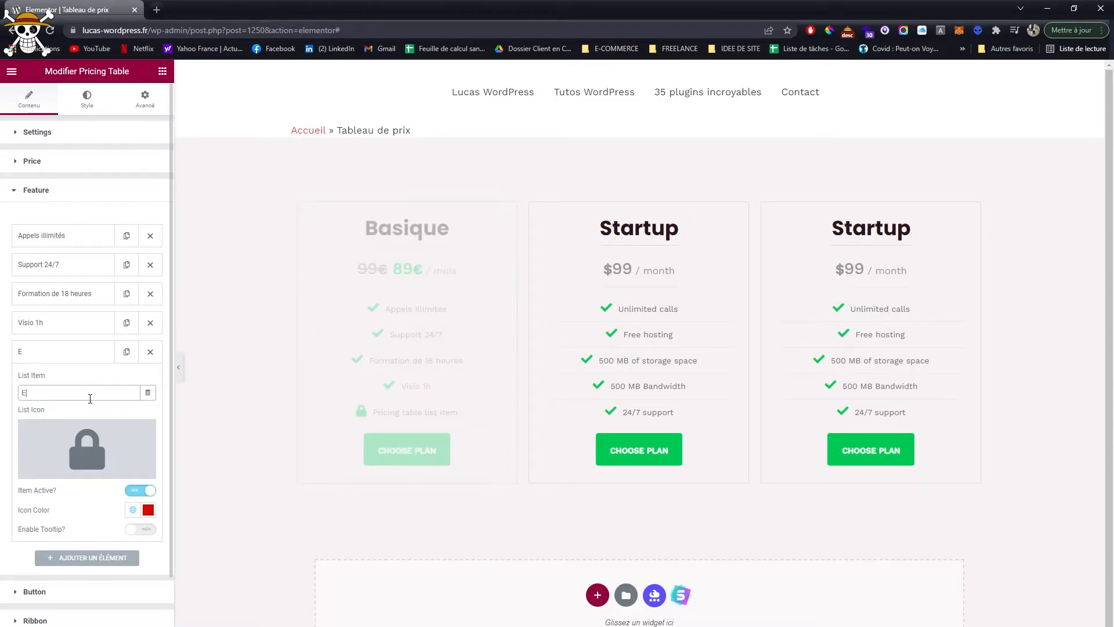
{"action": "type", "text": "veneen"}
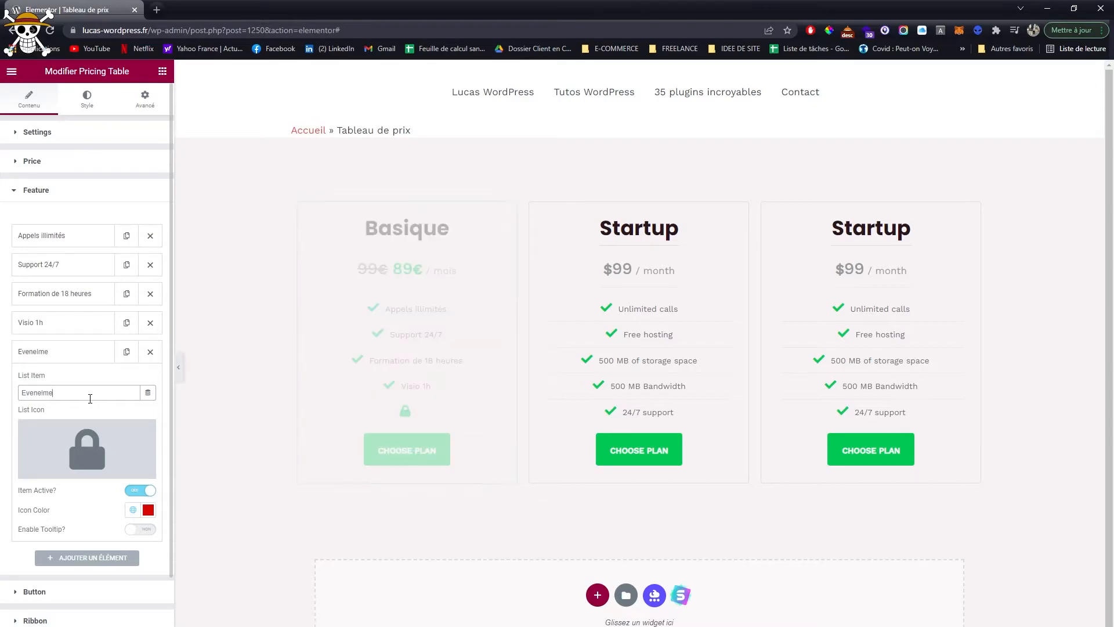
{"action": "type", "text": "ment à Toulouse"}
{"action": "right_click", "coordinate": [51, 393]}
{"action": "left_click", "coordinate": [80, 400]}
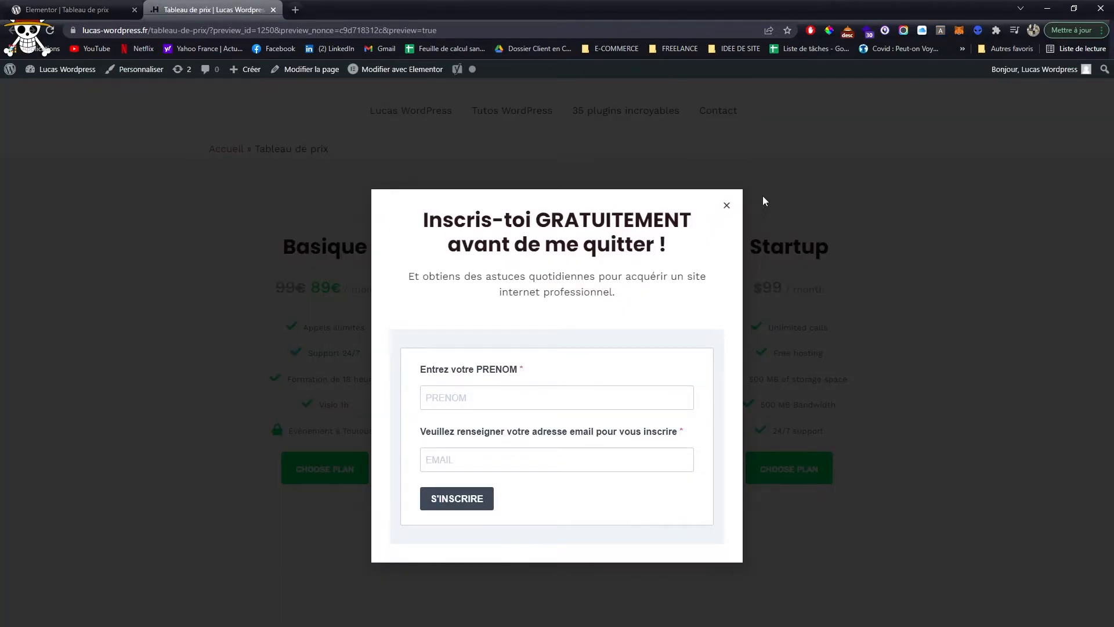
Return to the Elementor editor and try deactivating the "Evènement à Toulouse" feature and enabling its tooltip
{"action": "left_click", "coordinate": [64, 9]}
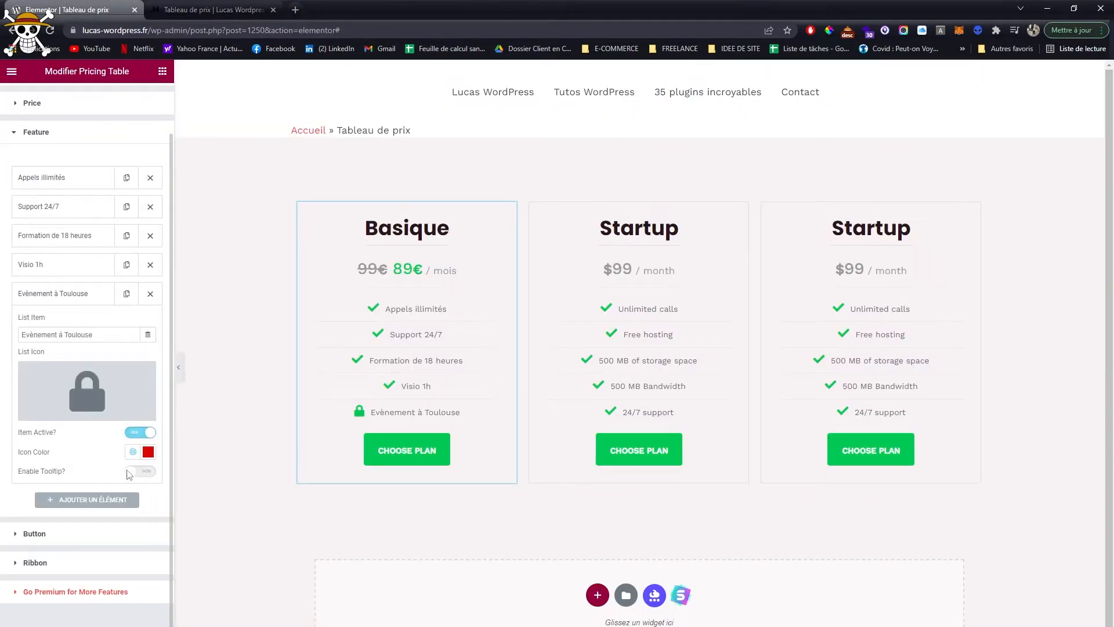
{"action": "left_click", "coordinate": [137, 472]}
{"action": "left_click", "coordinate": [137, 472]}
{"action": "left_click", "coordinate": [141, 432]}
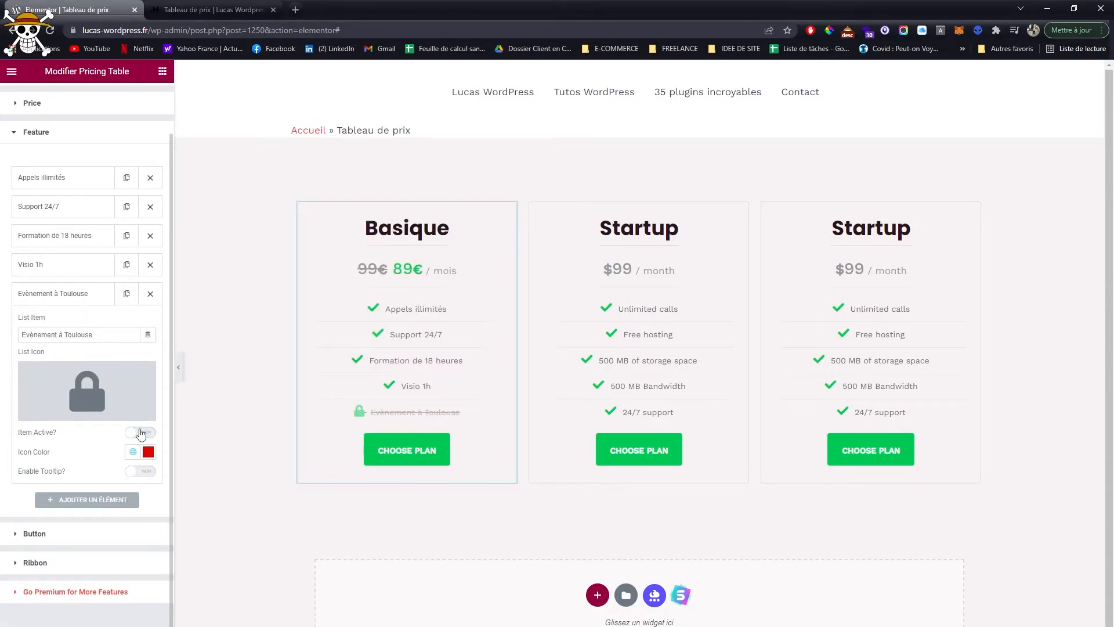
{"action": "left_click", "coordinate": [137, 472]}
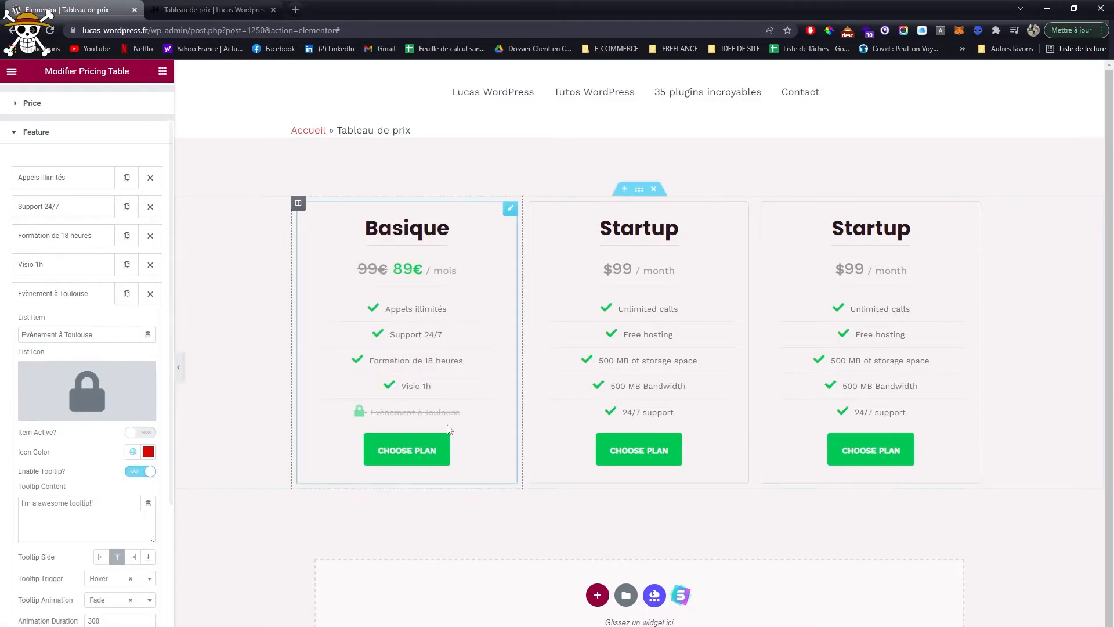
{"action": "scroll", "coordinate": [134, 505], "scroll_direction": "down", "scroll_amount": 1}
{"action": "left_click", "coordinate": [133, 499]}
{"action": "left_click", "coordinate": [134, 415]}
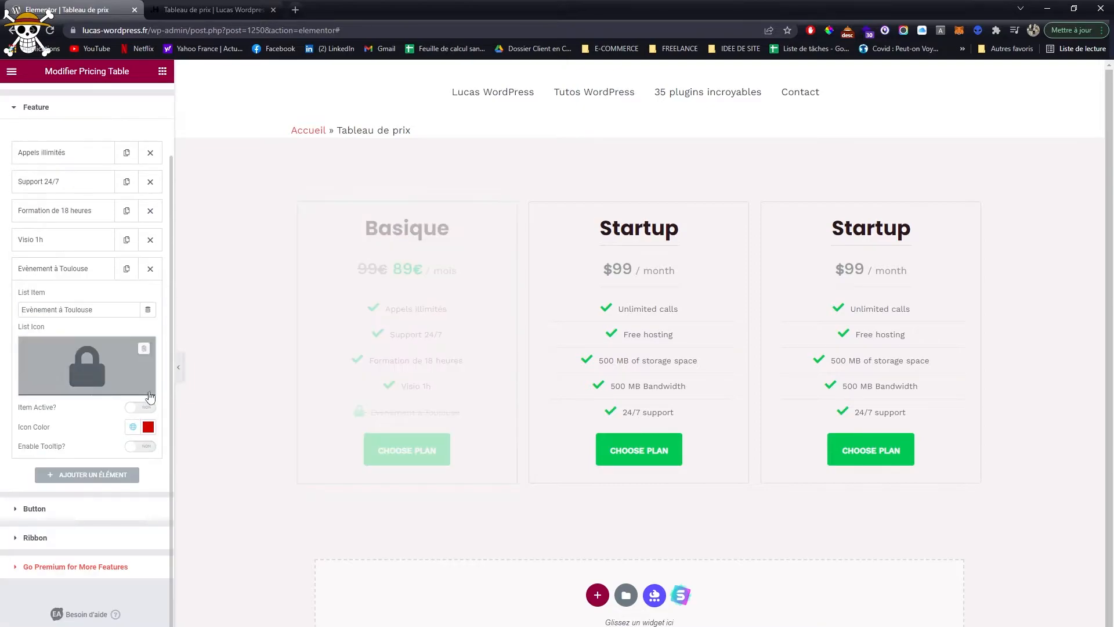
Set the "Evènement à Toulouse" lock icon to a custom bright red and make the feature active
{"action": "left_click", "coordinate": [148, 426]}
{"action": "left_click", "coordinate": [177, 477]}
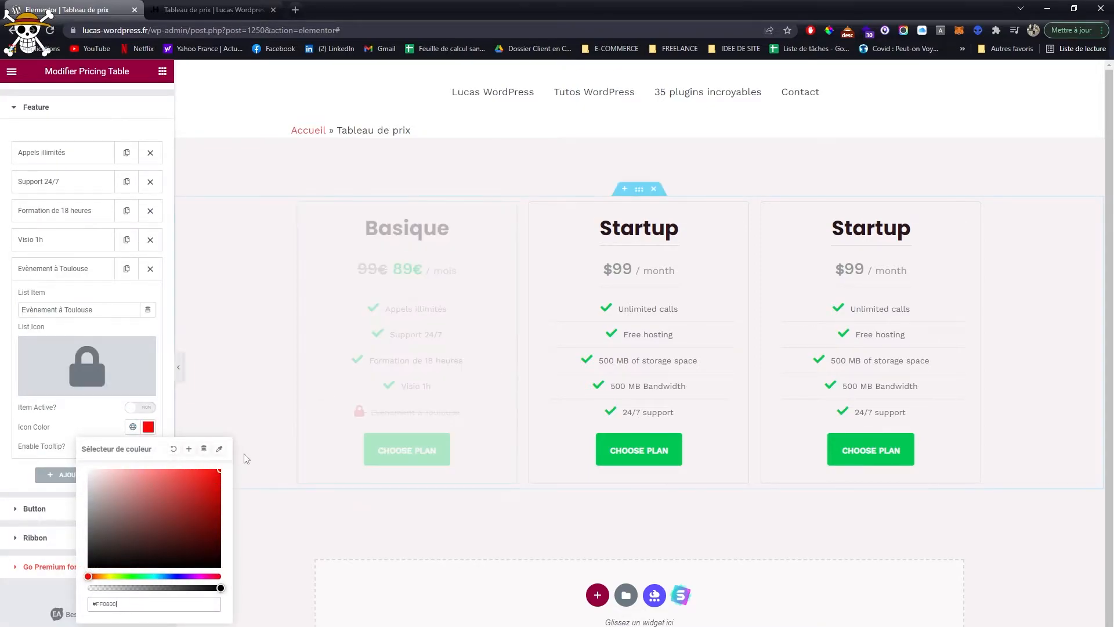
{"action": "left_click", "coordinate": [174, 448]}
{"action": "left_click_drag", "start_coordinate": [89, 422], "coordinate": [218, 469]}
{"action": "left_click", "coordinate": [95, 420]}
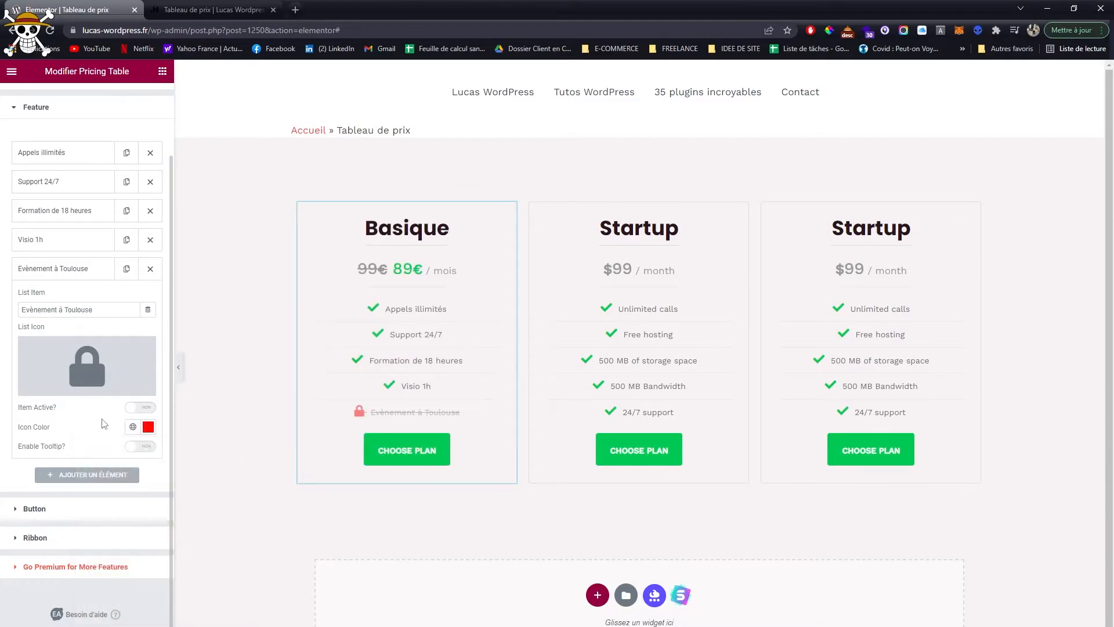
{"action": "left_click", "coordinate": [139, 407]}
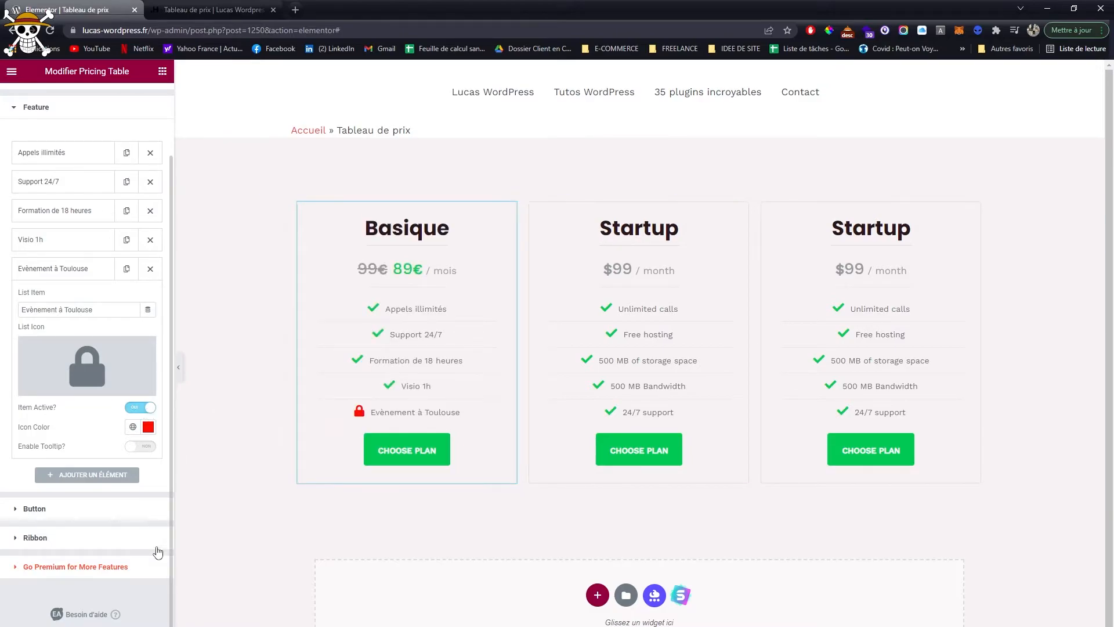
Change the Basique table's button text to "Choisir cette offre"
{"action": "left_click", "coordinate": [95, 510]}
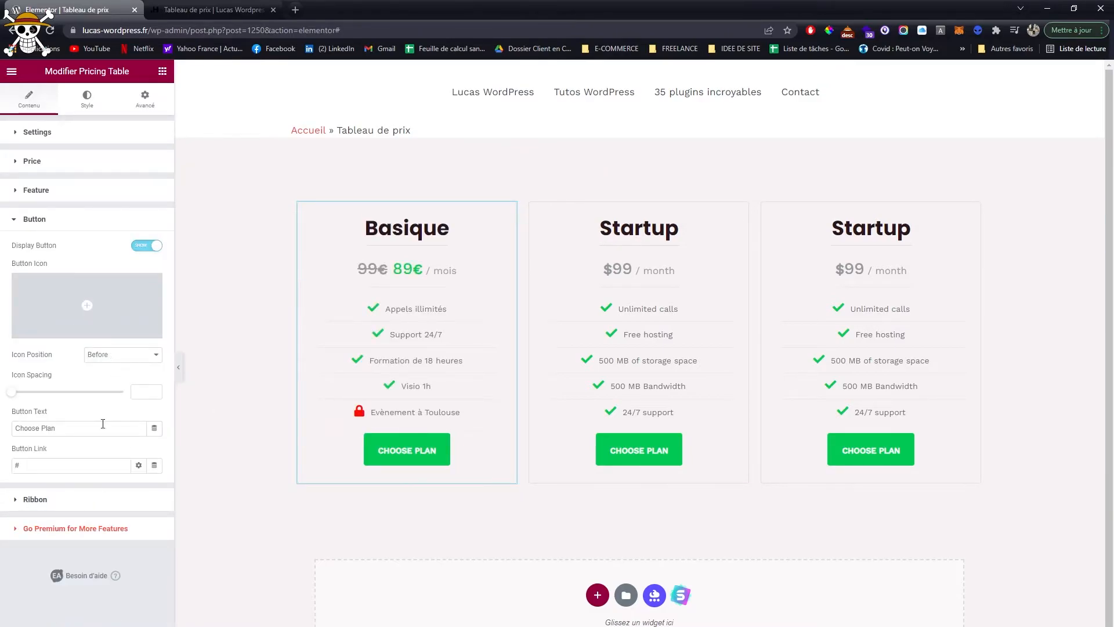
{"action": "triple_click", "coordinate": [60, 428]}
{"action": "type", "text": "Ch"}
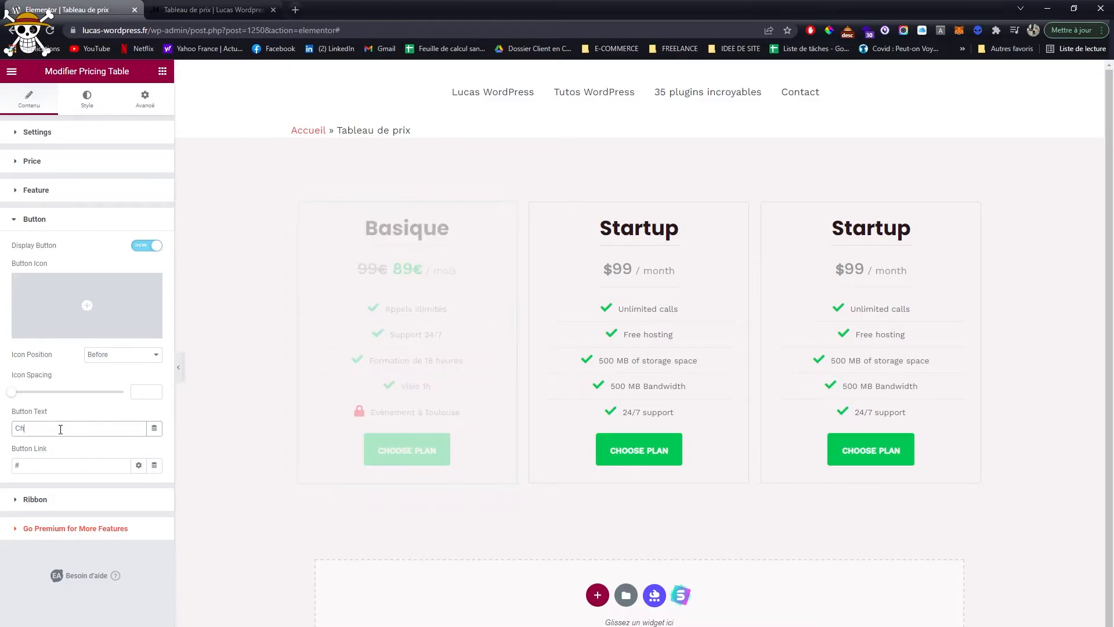
{"action": "type", "text": "oisir cette offre"}
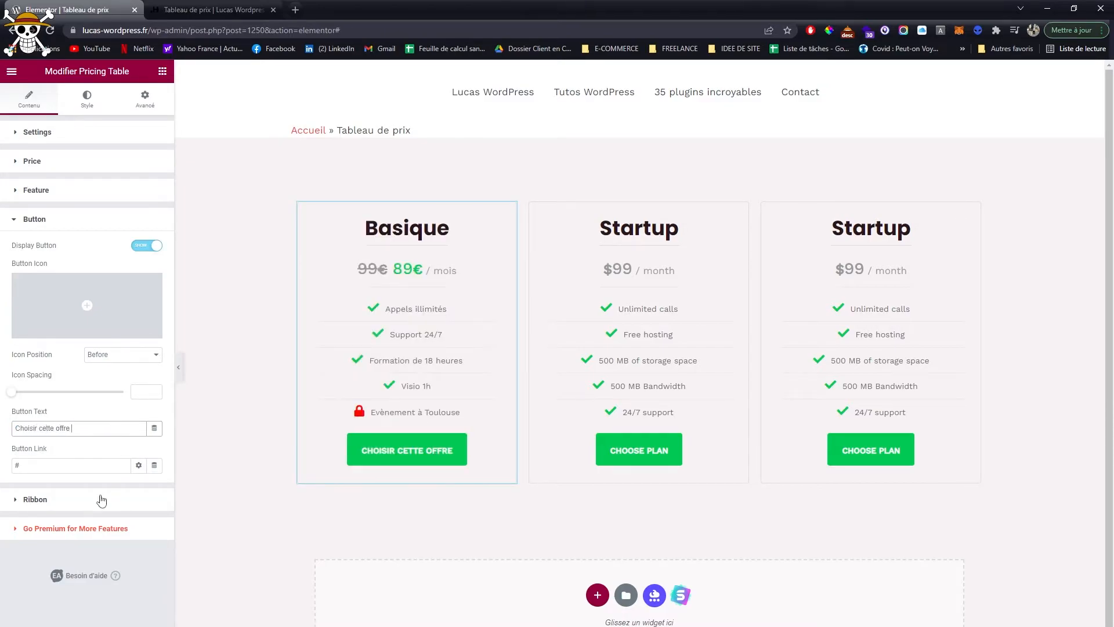
Mark the Basique table as featured in its ribbon settings
{"action": "left_click", "coordinate": [35, 500]}
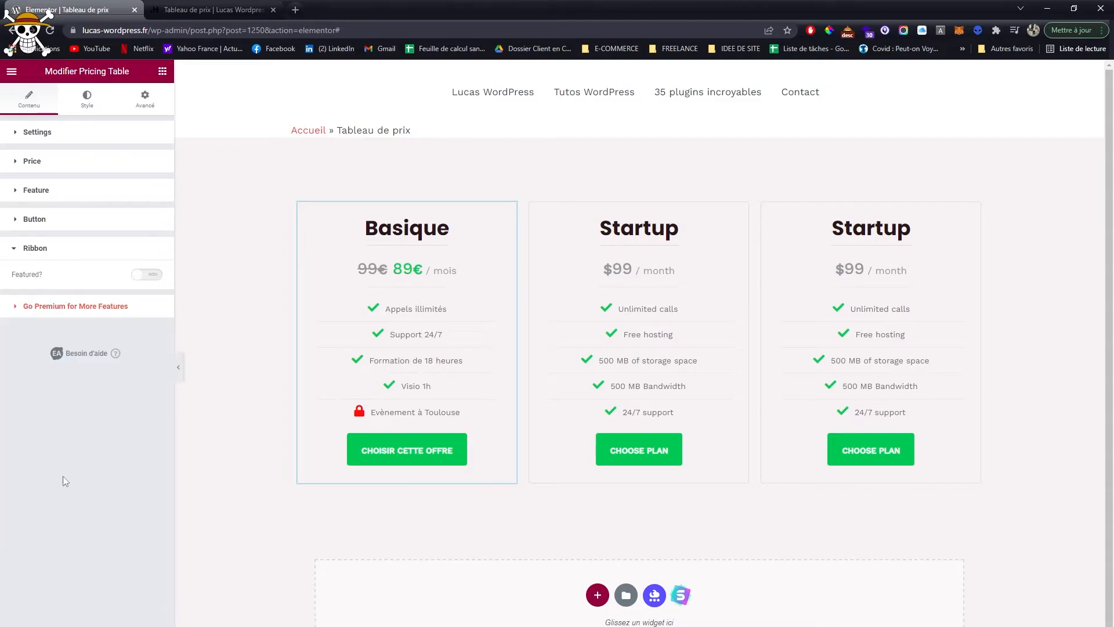
{"action": "left_click", "coordinate": [150, 277]}
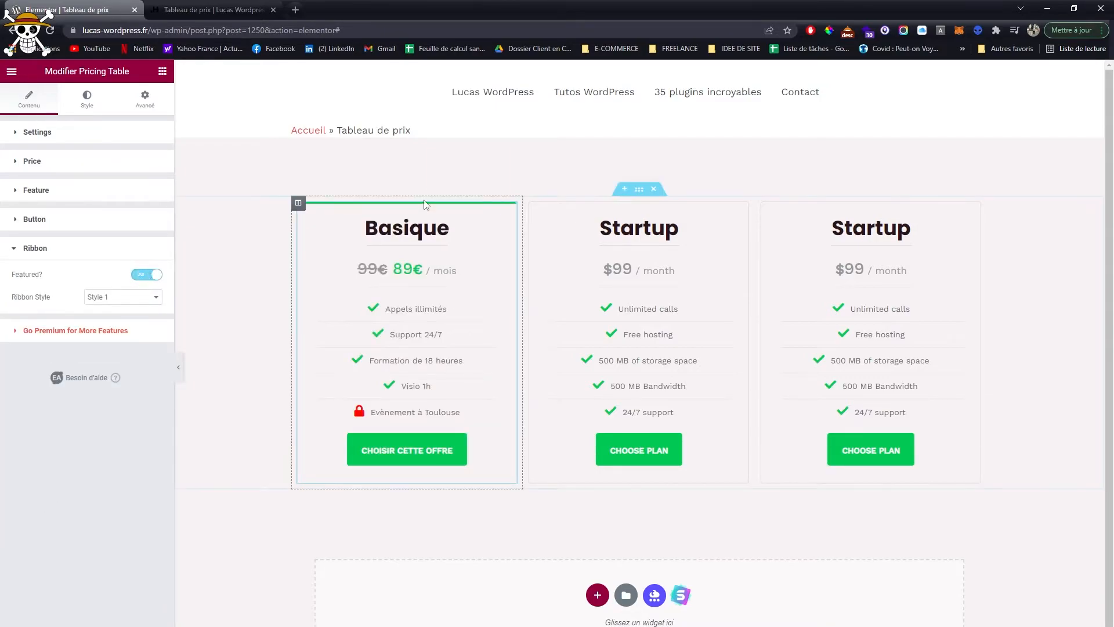
{"action": "left_click", "coordinate": [96, 92]}
Duplicate the Basique table into the middle column and delete the Startup table there
{"action": "right_click", "coordinate": [468, 255]}
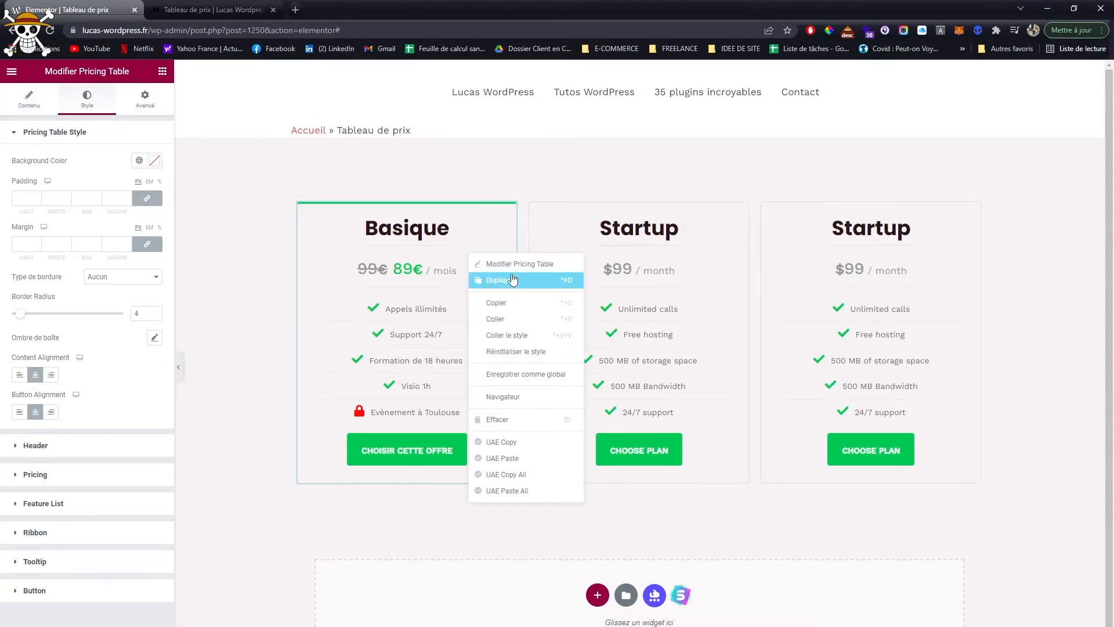
{"action": "left_click", "coordinate": [499, 281]}
{"action": "left_click_drag", "start_coordinate": [510, 209], "coordinate": [609, 219]}
{"action": "right_click", "coordinate": [656, 250]}
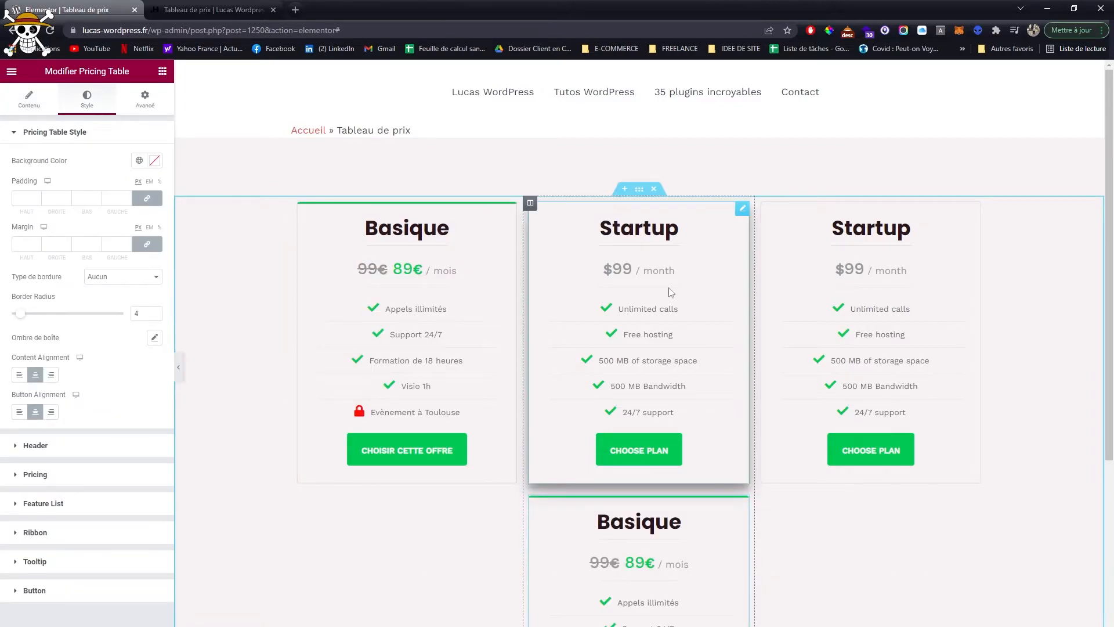
{"action": "left_click", "coordinate": [687, 416]}
Duplicate the middle Basique table into the third column and delete the remaining Startup table
{"action": "right_click", "coordinate": [715, 270]}
{"action": "left_click", "coordinate": [747, 301]}
{"action": "left_click_drag", "start_coordinate": [742, 209], "coordinate": [854, 248]}
{"action": "right_click", "coordinate": [900, 334]}
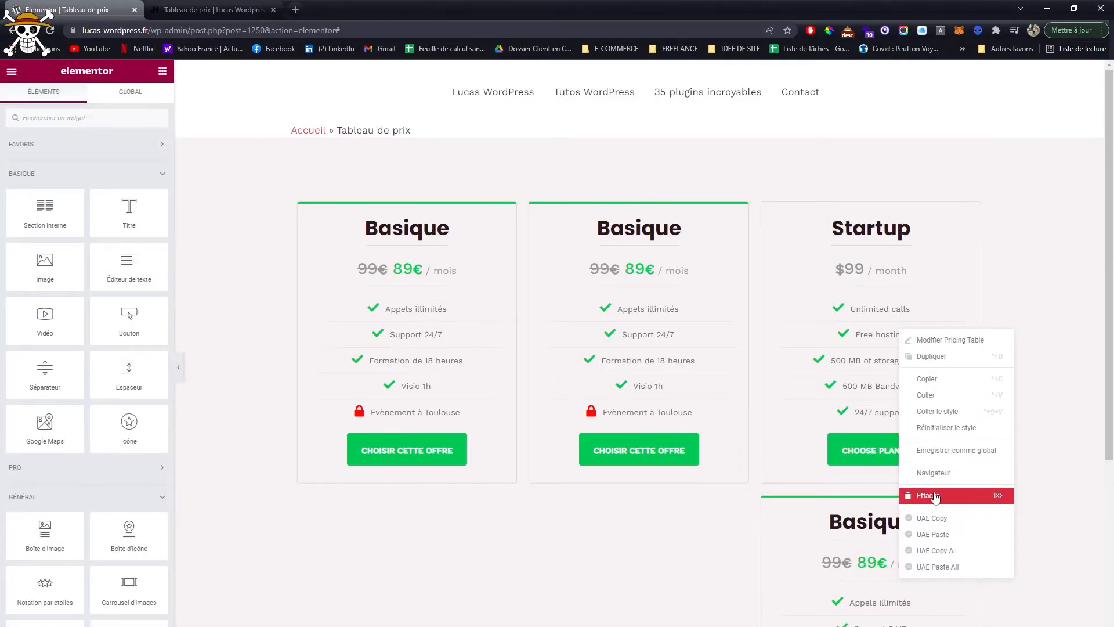
{"action": "left_click", "coordinate": [933, 495]}
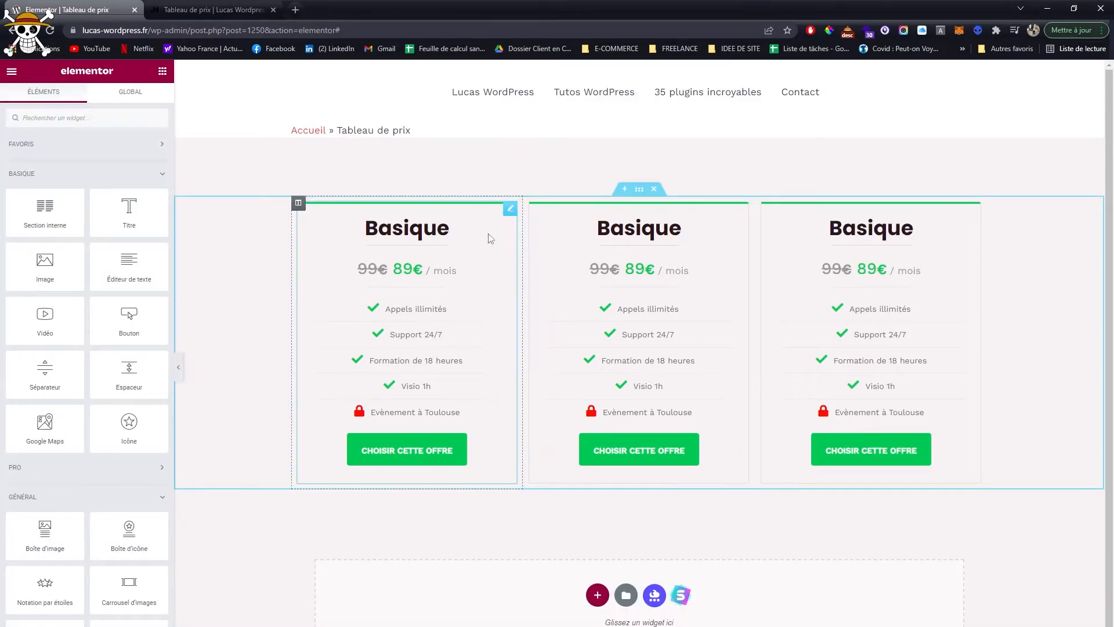
Retitle the middle pricing table "Standard" and the third one "Premium"
{"action": "left_click", "coordinate": [621, 252]}
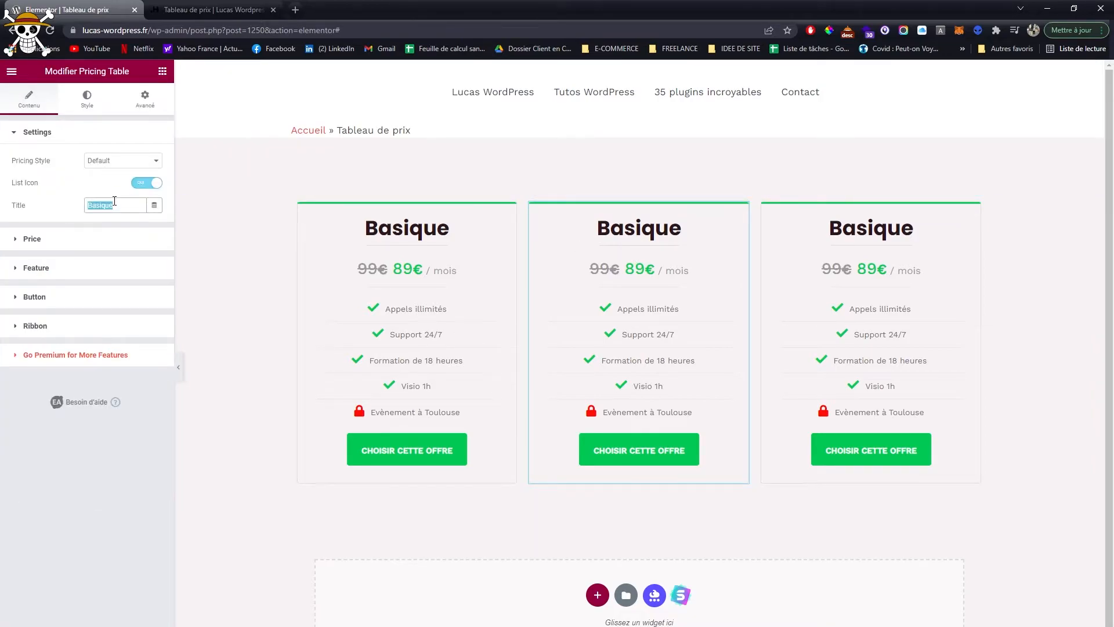
{"action": "type", "text": "Standard"}
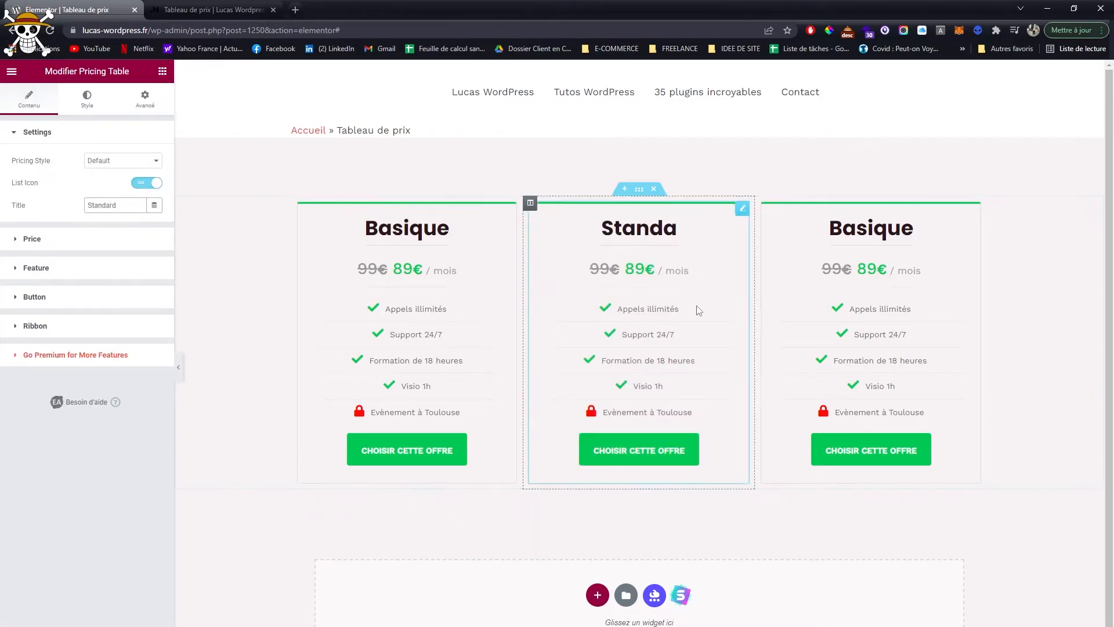
{"action": "left_click", "coordinate": [87, 98]}
{"action": "left_click", "coordinate": [29, 98]}
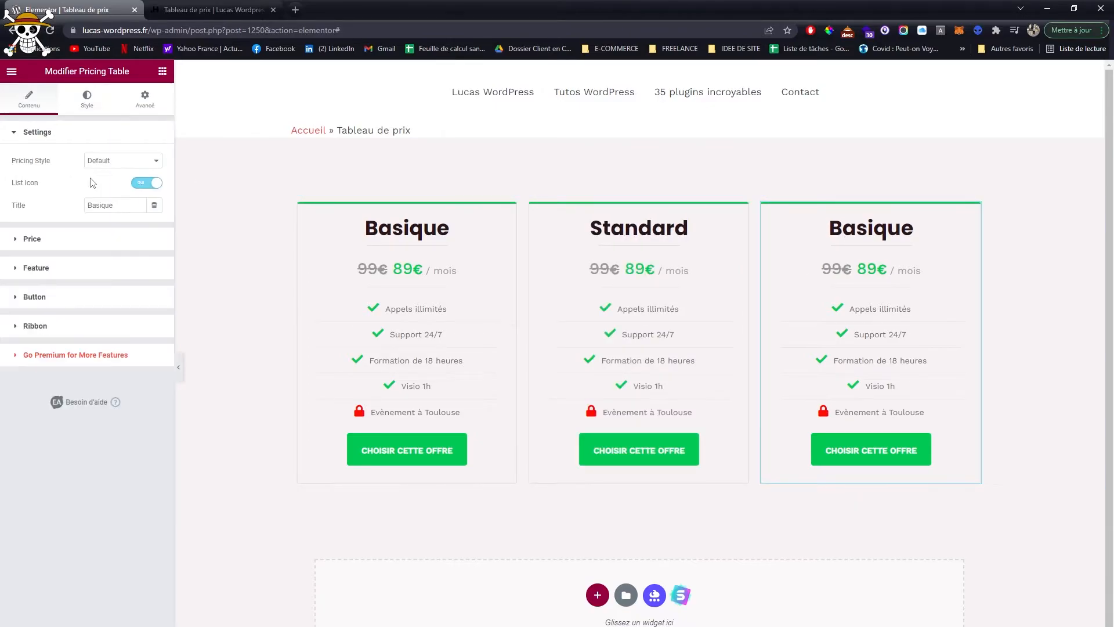
{"action": "type", "text": "Pr"}
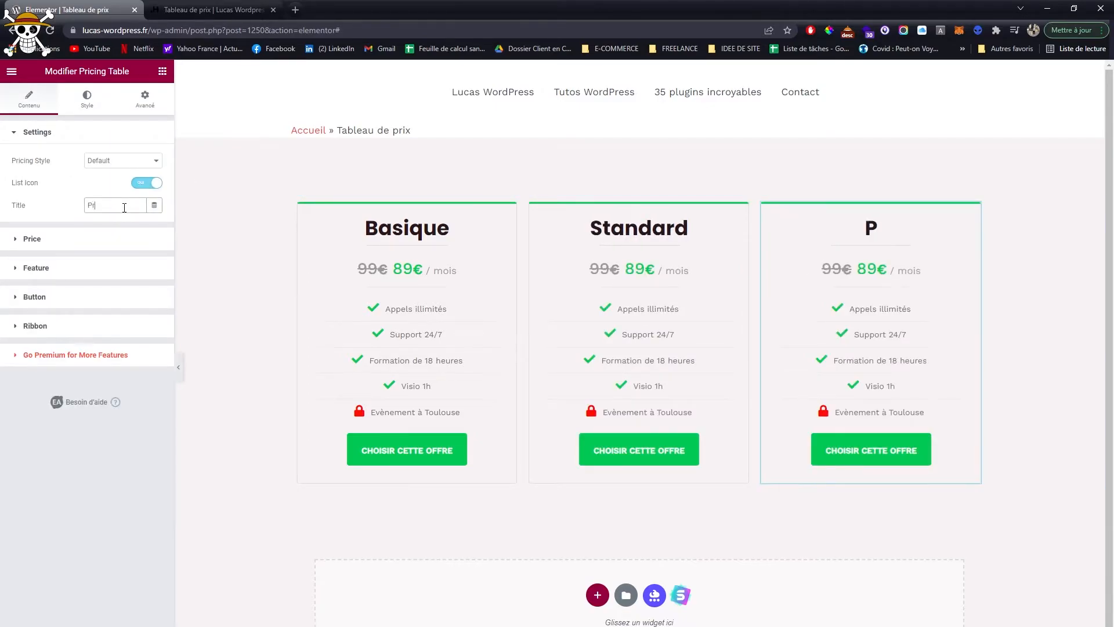
{"action": "type", "text": "emium"}
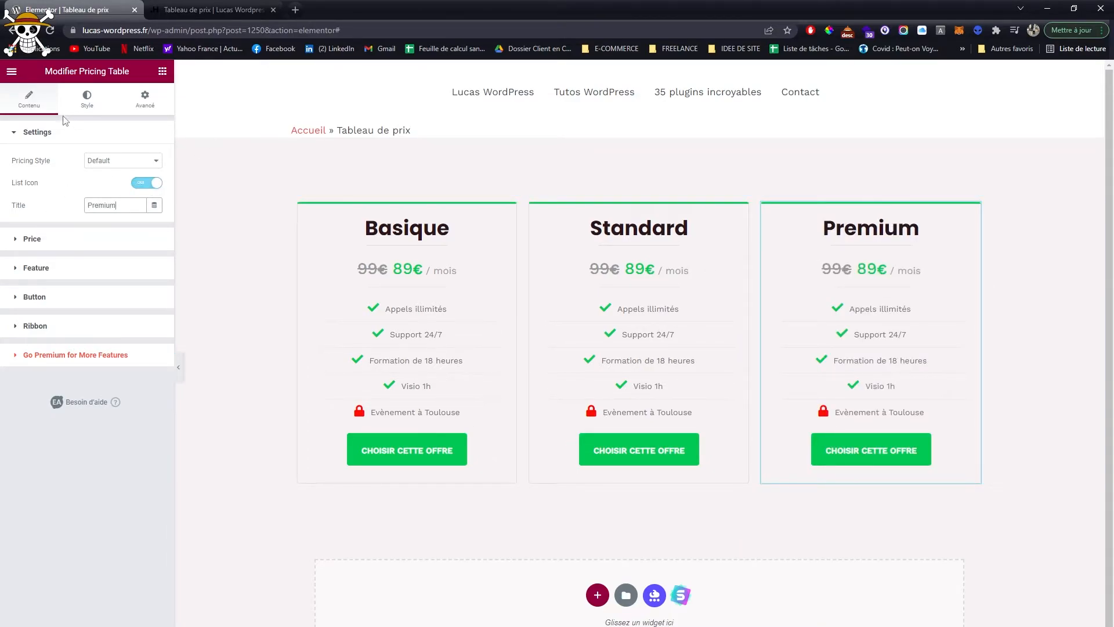
Try a brighter green and a near-black sale price colour on the Basique table, and revert to the original green
{"action": "left_click", "coordinate": [509, 212]}
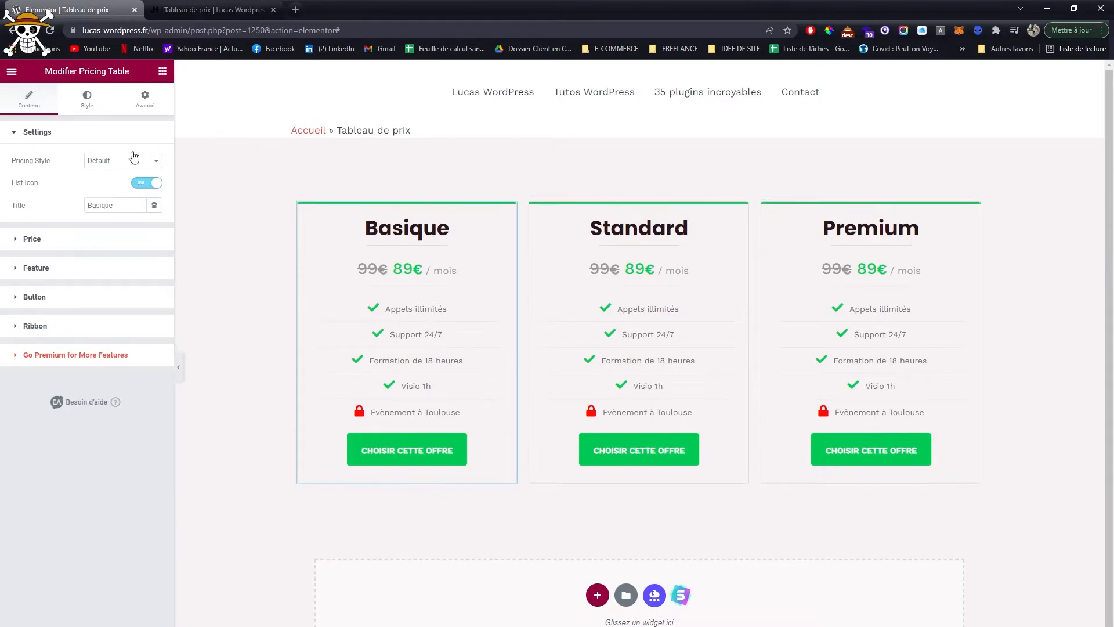
{"action": "left_click", "coordinate": [90, 106]}
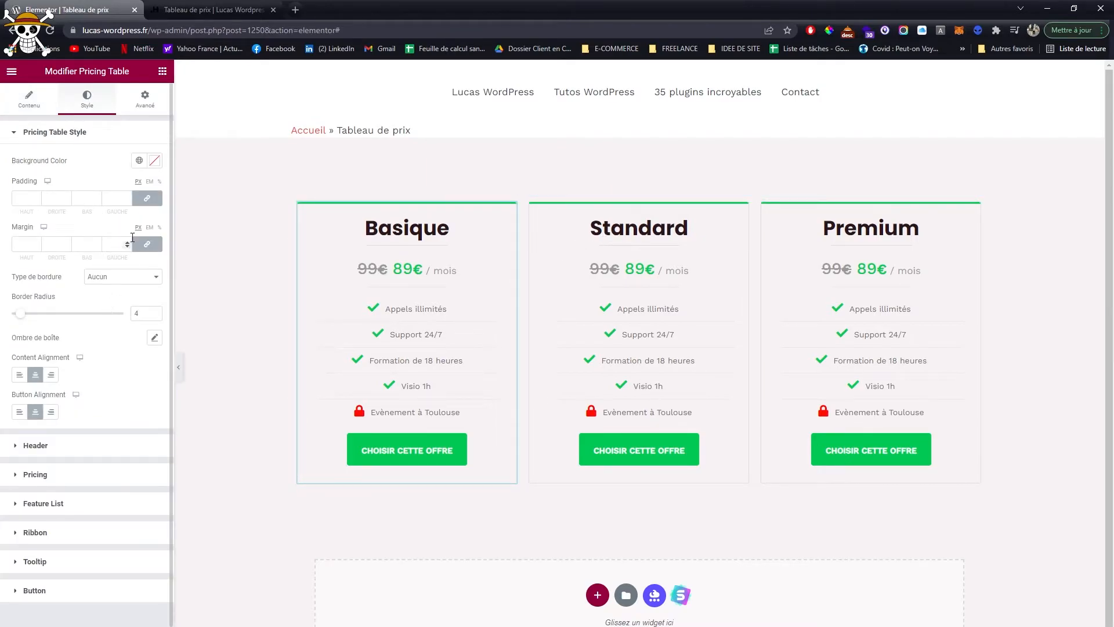
{"action": "left_click", "coordinate": [77, 452]}
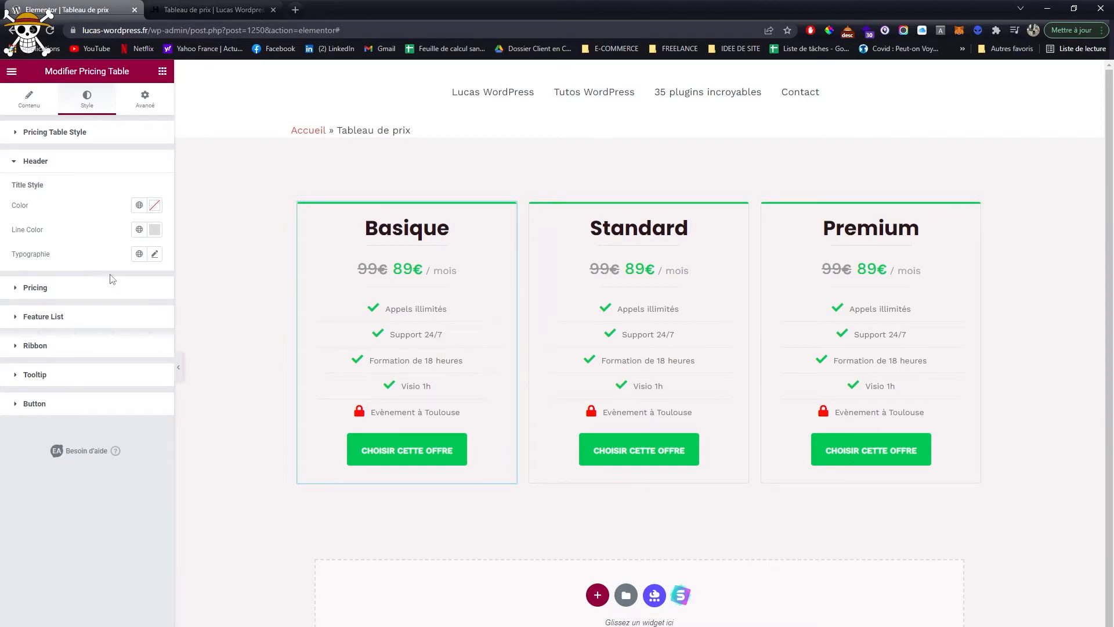
{"action": "left_click", "coordinate": [95, 289]}
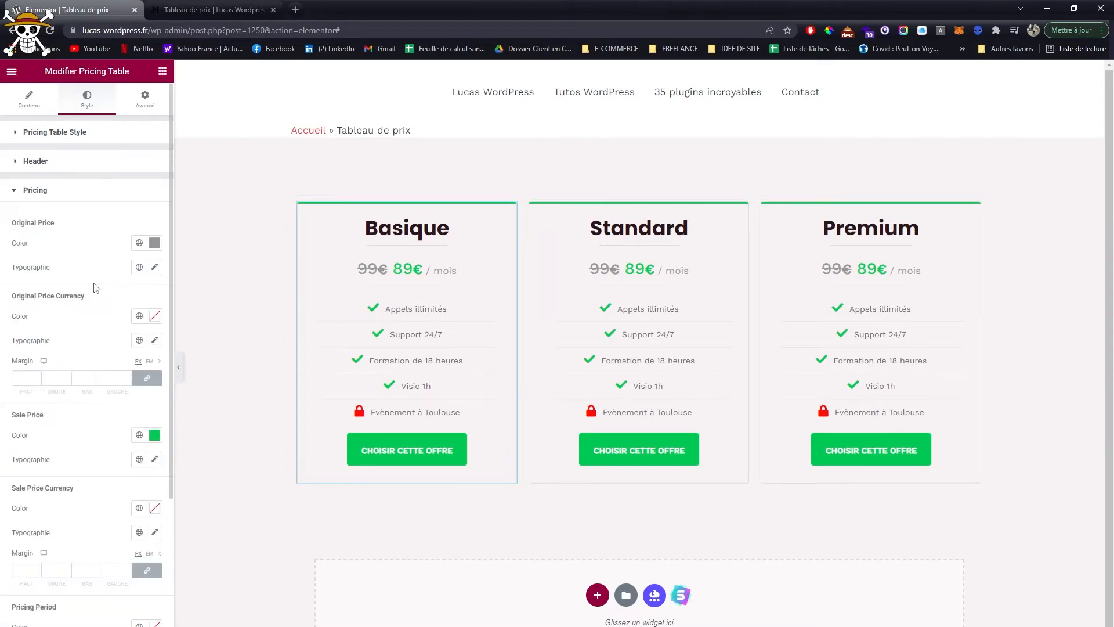
{"action": "scroll", "coordinate": [93, 313], "scroll_direction": "down", "scroll_amount": 1}
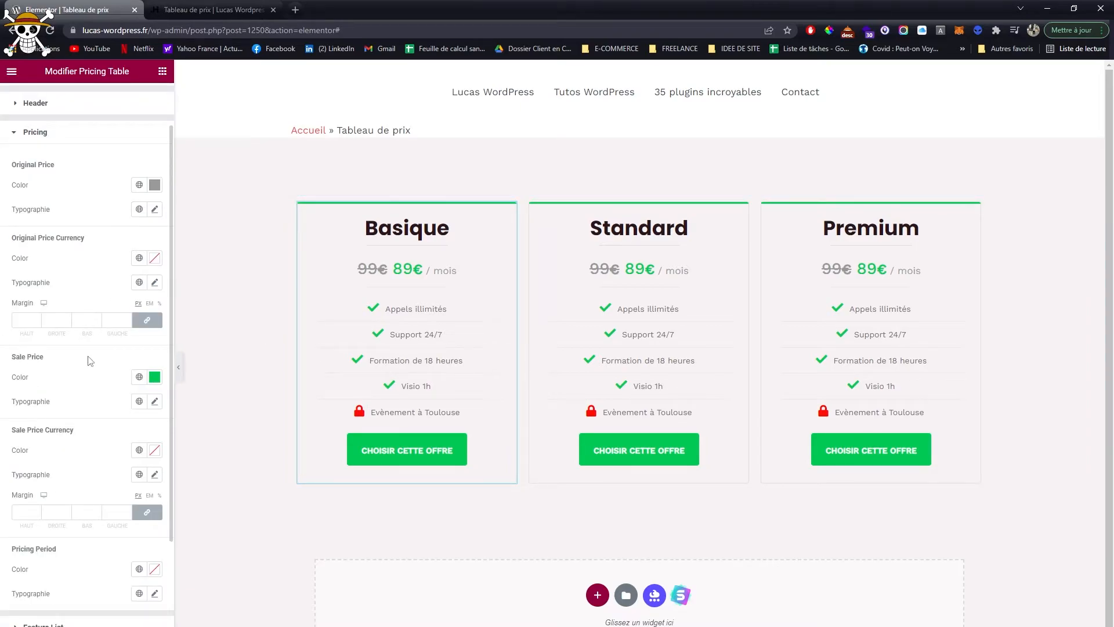
{"action": "left_click", "coordinate": [153, 379]}
{"action": "left_click_drag", "start_coordinate": [99, 466], "coordinate": [26, 448]}
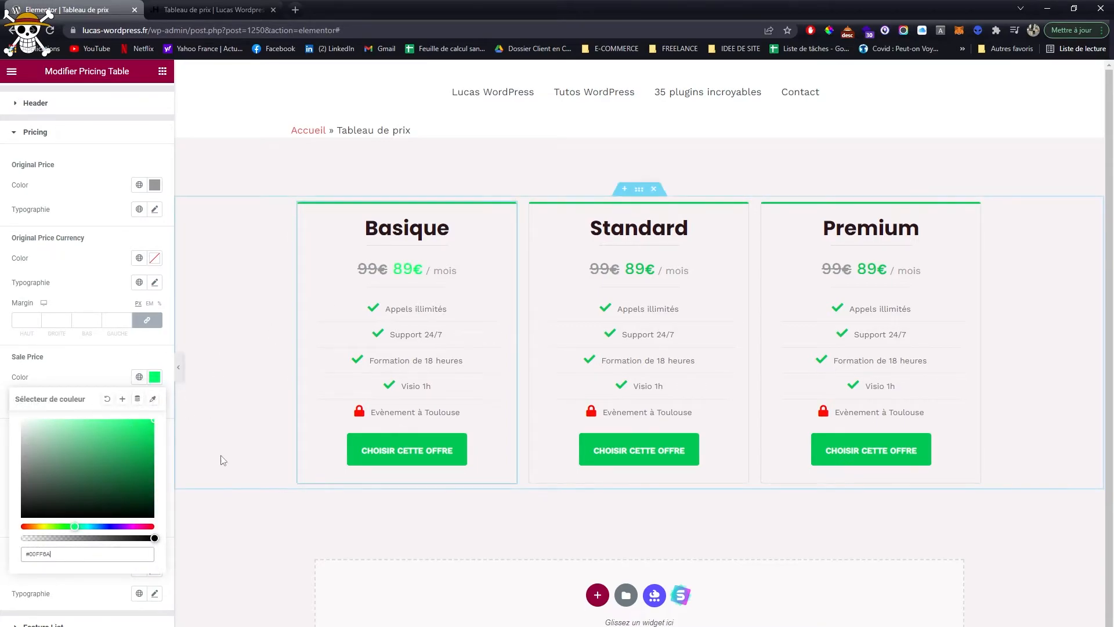
{"action": "left_click", "coordinate": [148, 503]}
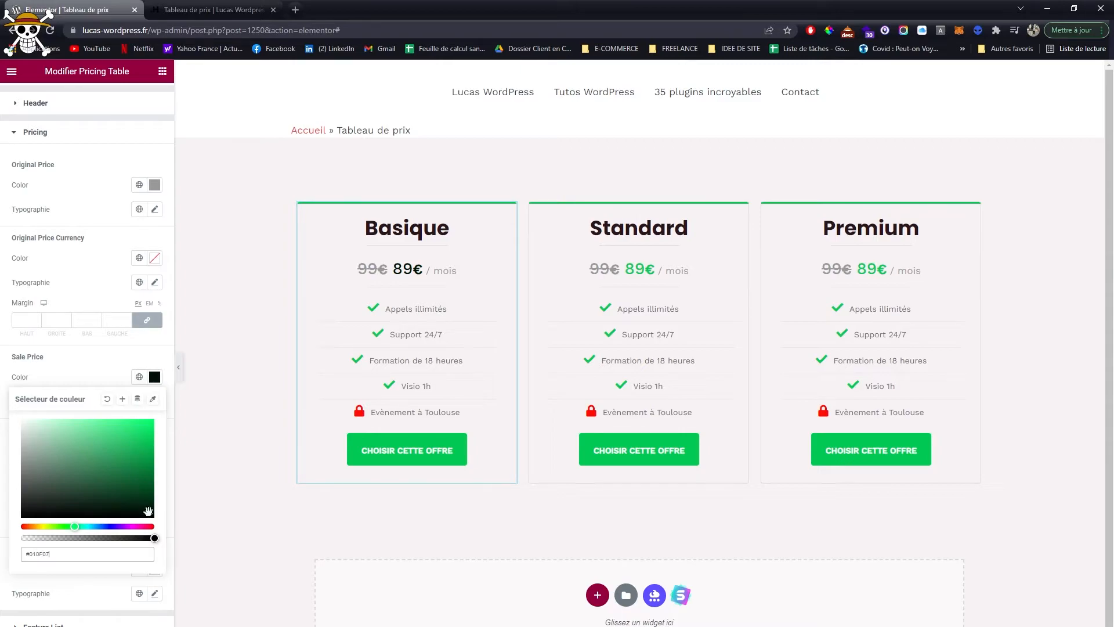
{"action": "left_click", "coordinate": [103, 354]}
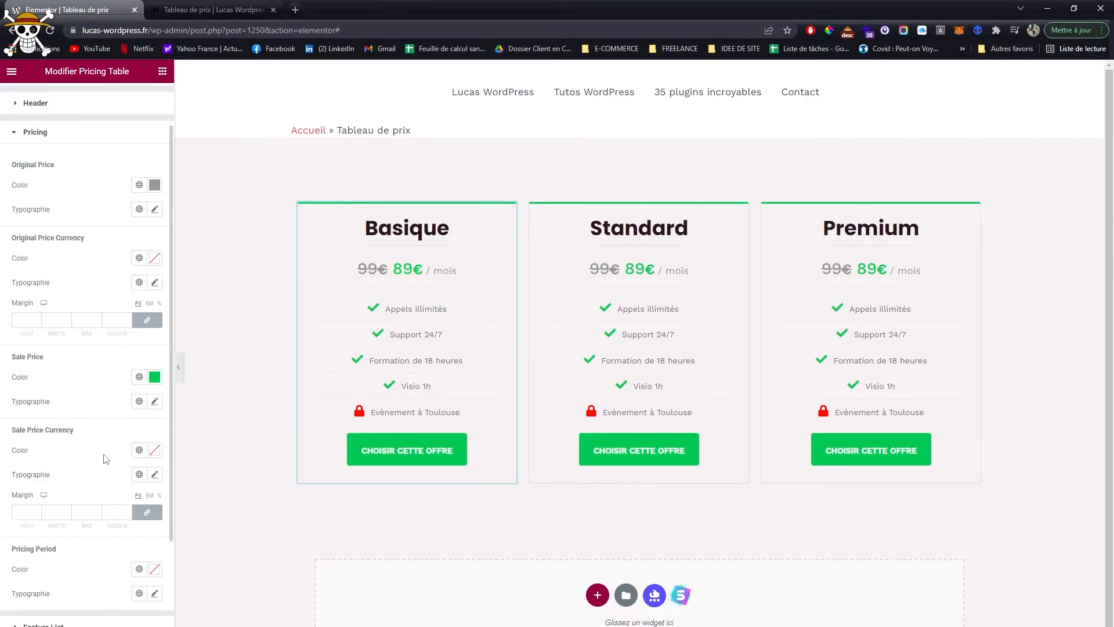
{"action": "scroll", "coordinate": [106, 459], "scroll_direction": "down", "scroll_amount": 3}
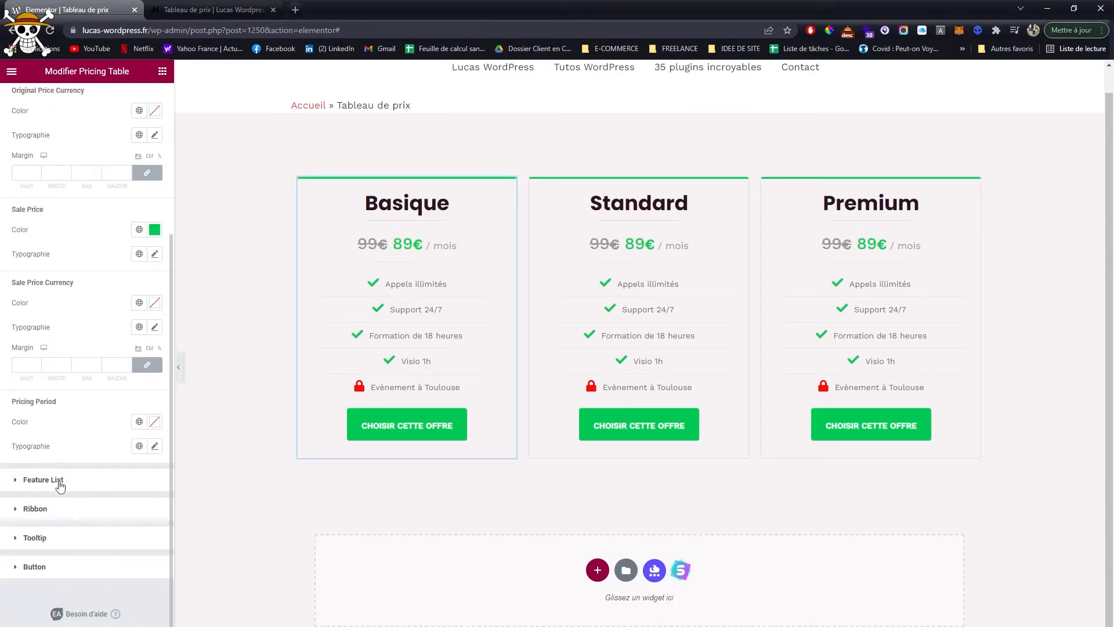
{"action": "left_click", "coordinate": [43, 480]}
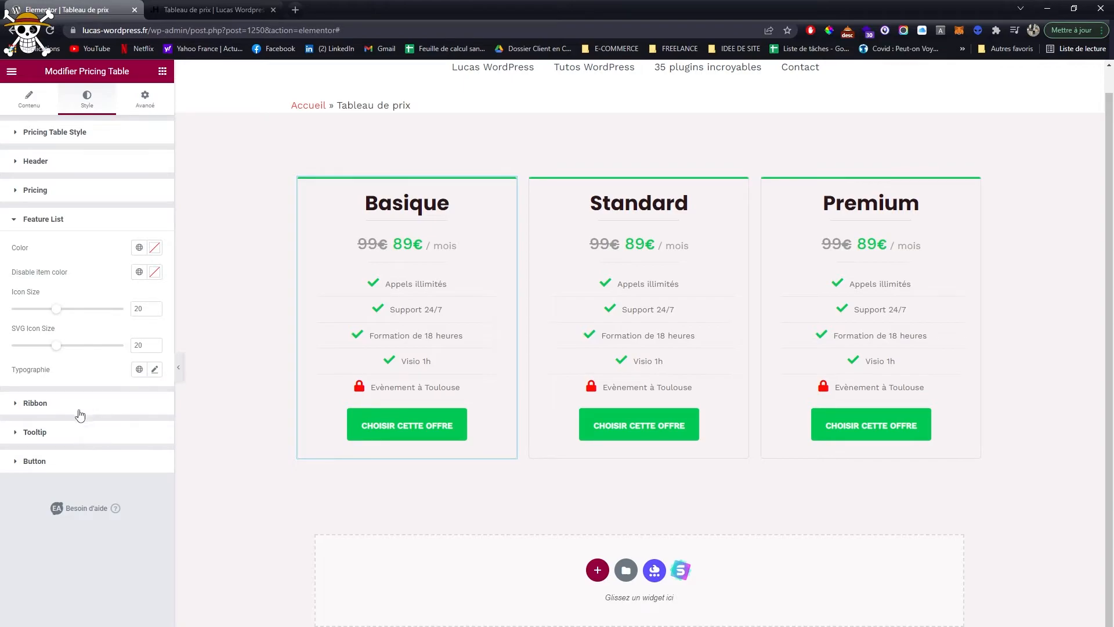
{"action": "left_click", "coordinate": [36, 98]}
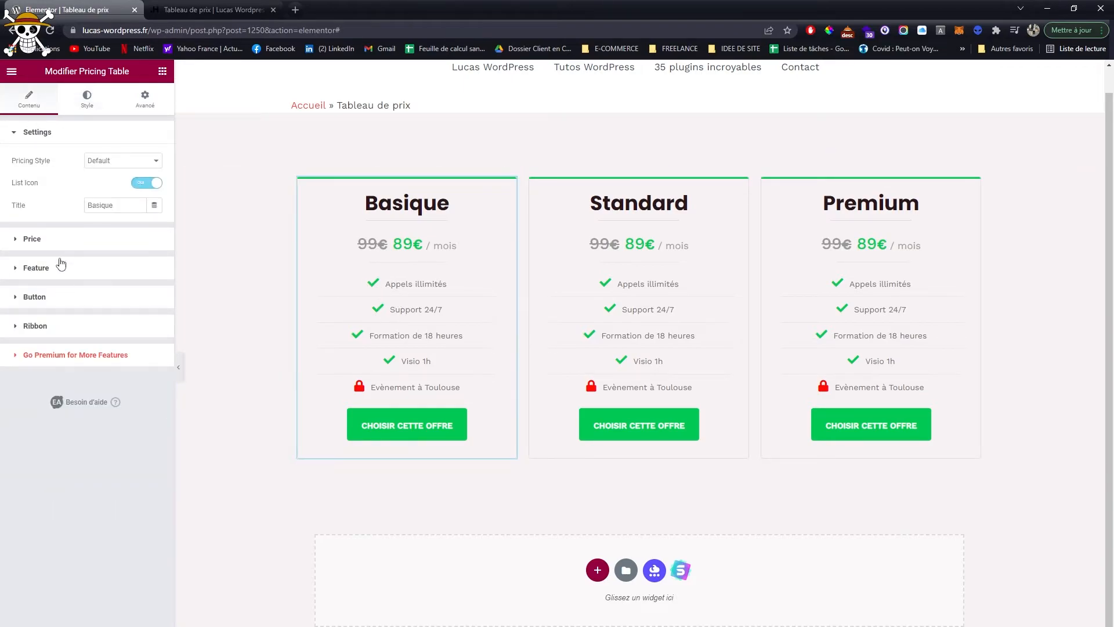
Change the Basique table's button background to a dark green
{"action": "left_click", "coordinate": [95, 99]}
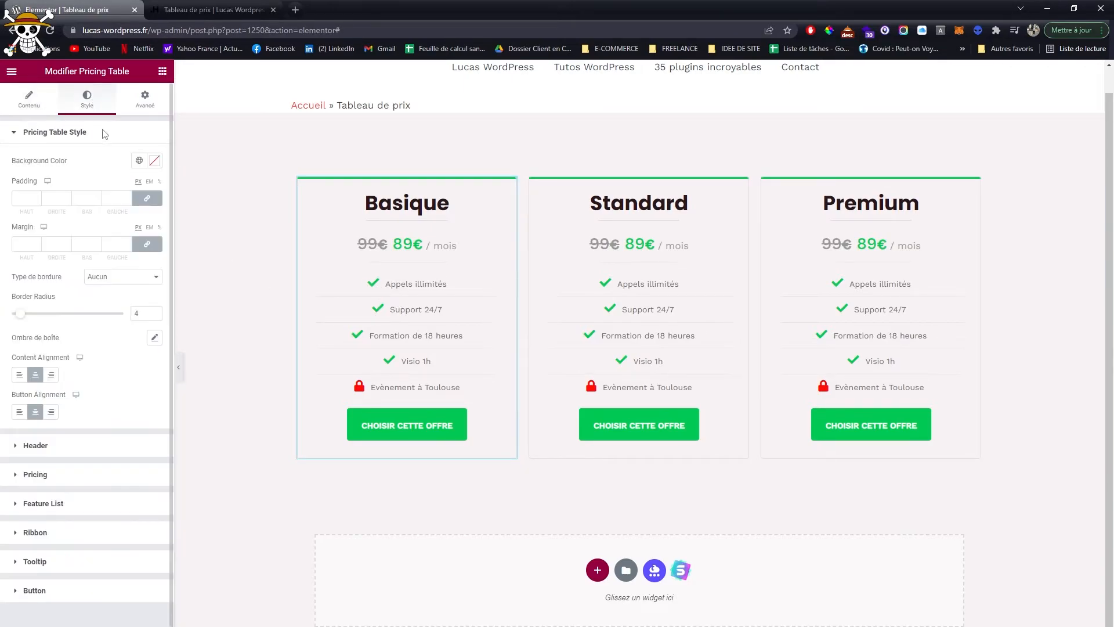
{"action": "left_click", "coordinate": [34, 590]}
{"action": "scroll", "coordinate": [124, 521], "scroll_direction": "down", "scroll_amount": 2}
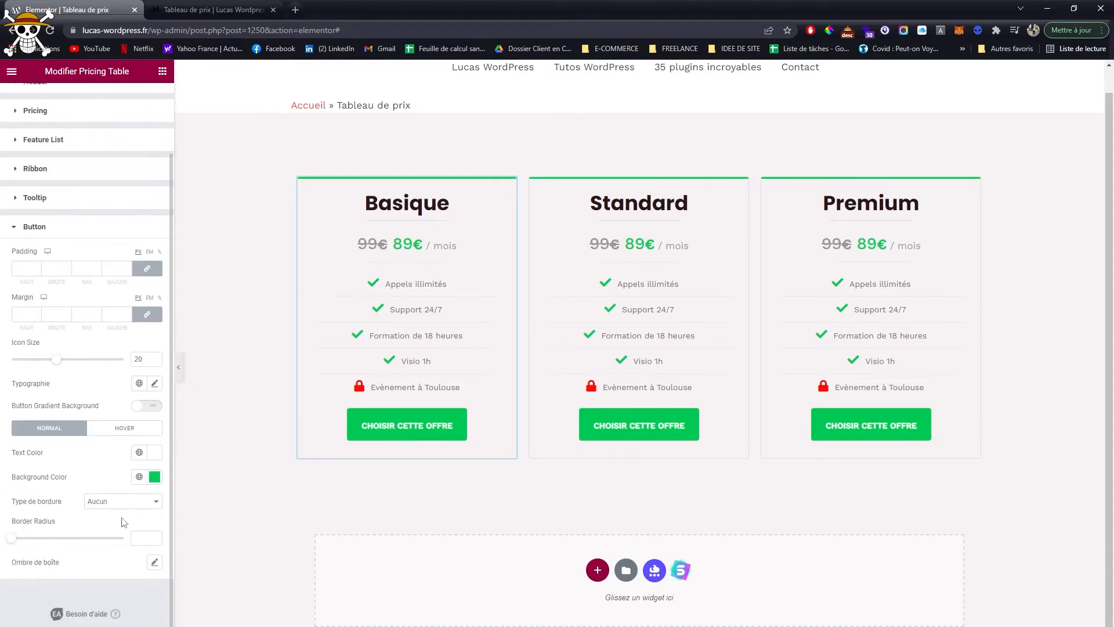
{"action": "left_click", "coordinate": [156, 476]}
{"action": "left_click_drag", "start_coordinate": [132, 567], "coordinate": [174, 587]}
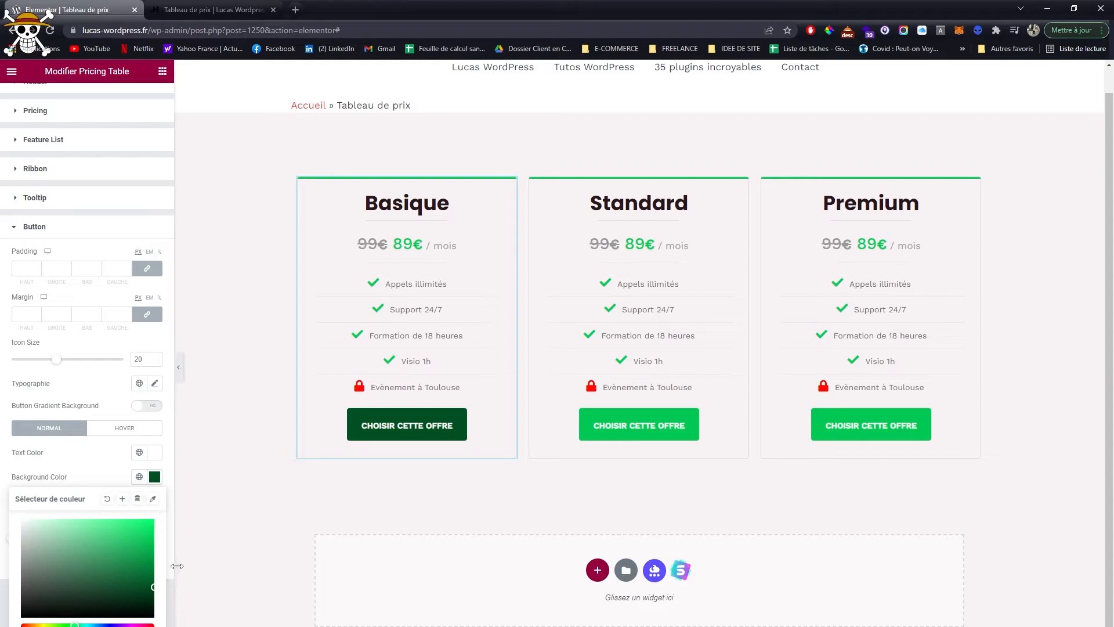
{"action": "left_click", "coordinate": [91, 461]}
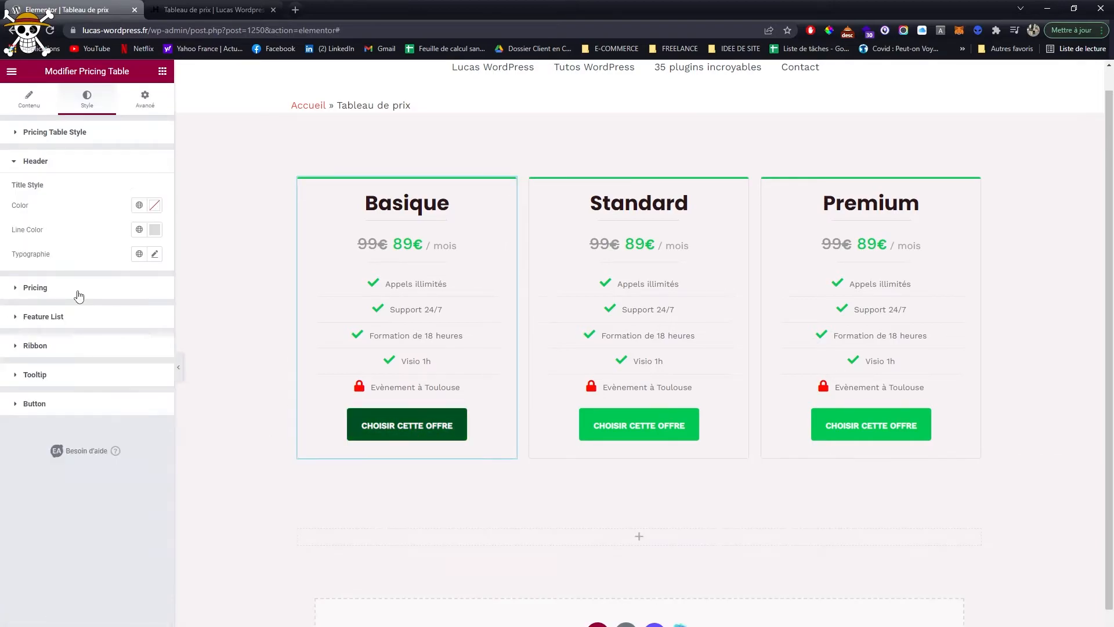
{"action": "left_click", "coordinate": [79, 288]}
{"action": "scroll", "coordinate": [80, 294], "scroll_direction": "down", "scroll_amount": 3}
{"action": "scroll", "coordinate": [80, 295], "scroll_direction": "up", "scroll_amount": 3}
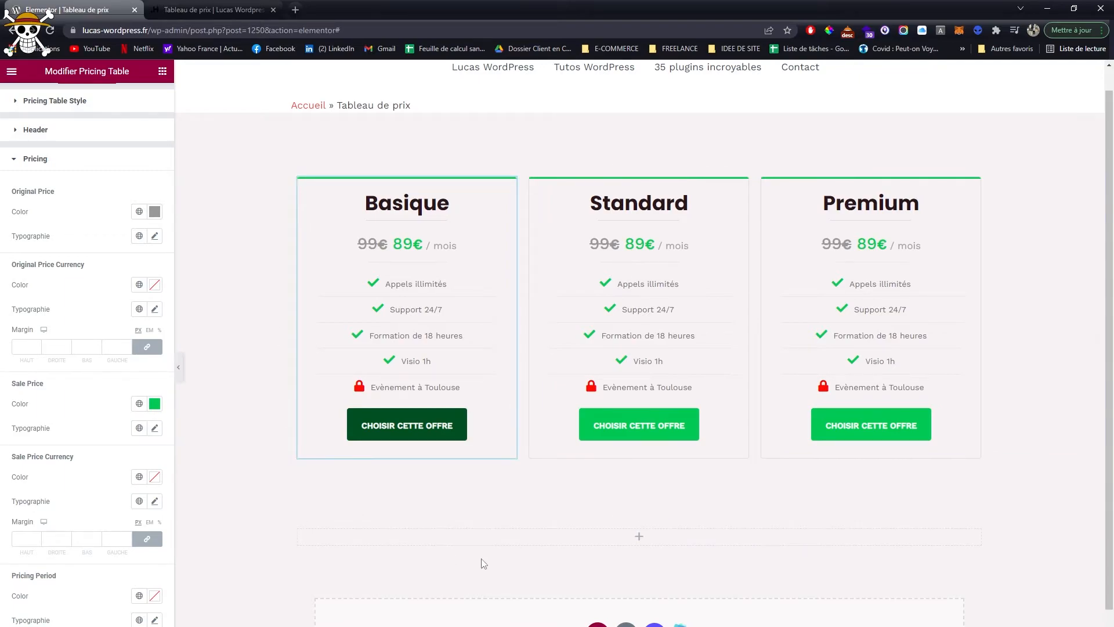
{"action": "left_click", "coordinate": [655, 518]}
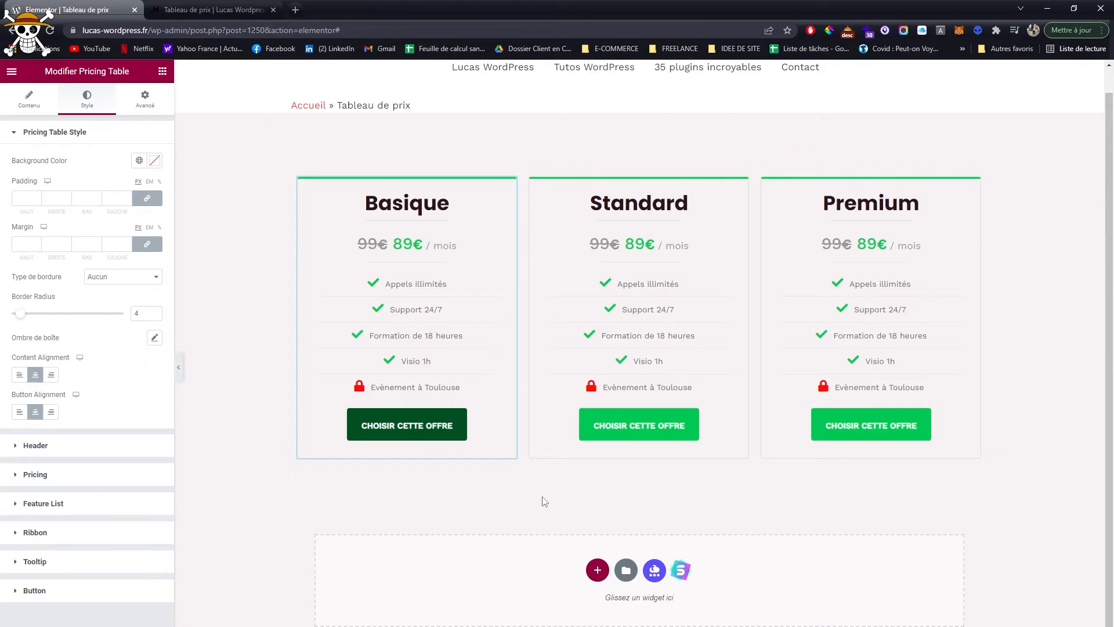
Copy the Standard table and paste its style onto the Basique table
{"action": "right_click", "coordinate": [574, 280]}
{"action": "left_click", "coordinate": [602, 326]}
{"action": "right_click", "coordinate": [461, 301]}
{"action": "left_click", "coordinate": [511, 376]}
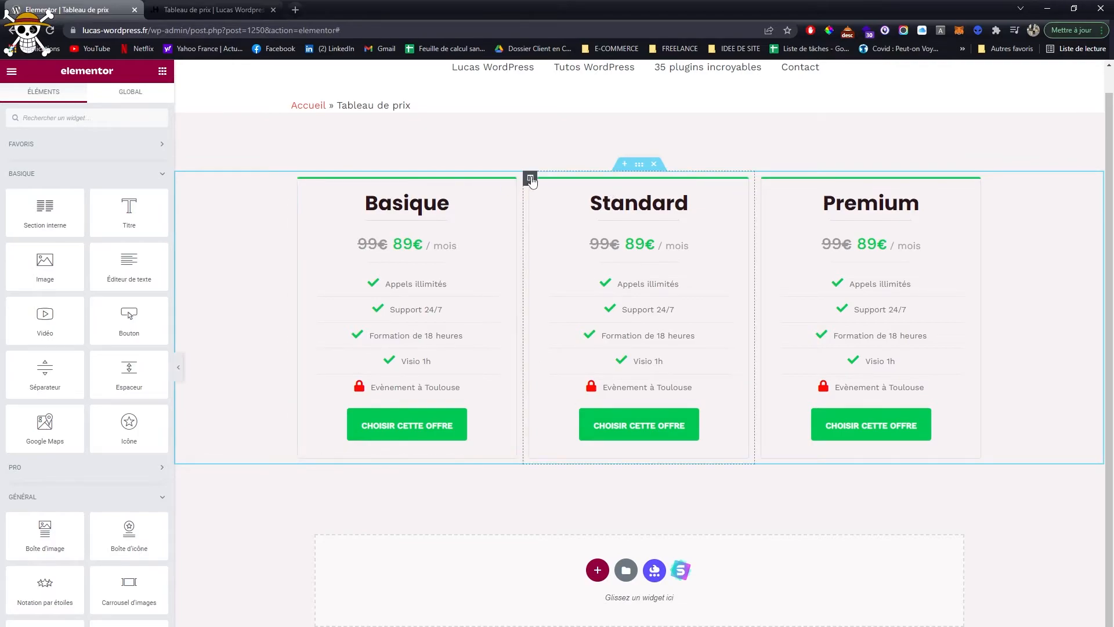
Unlink the Basique table's margins and raise only the bottom margin to 61 px
{"action": "left_click", "coordinate": [477, 213]}
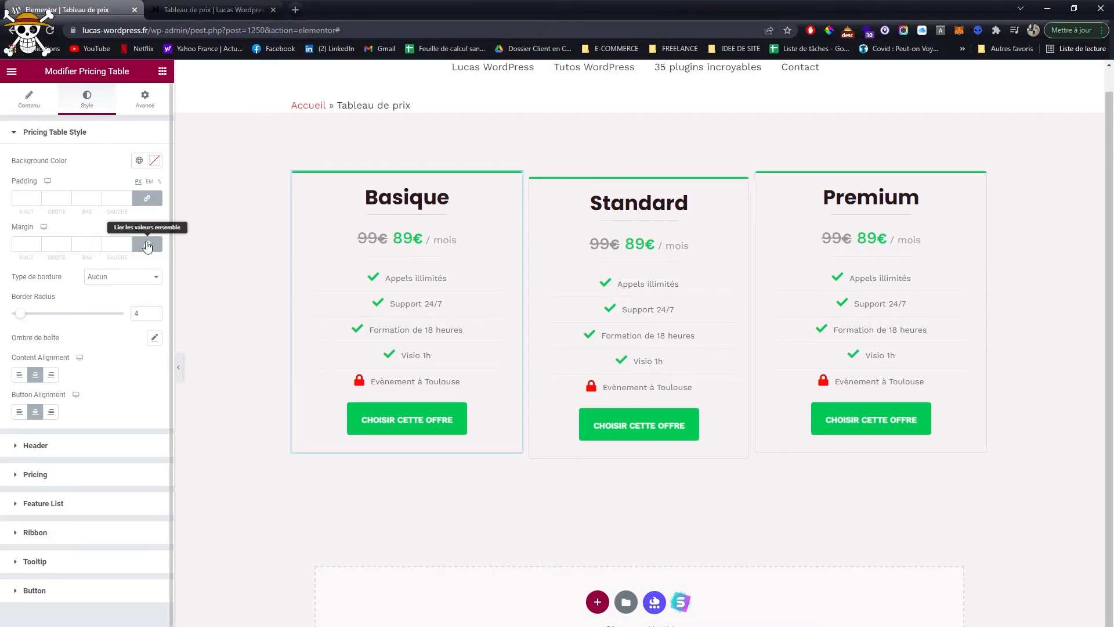
{"action": "left_click", "coordinate": [78, 244]}
{"action": "type", "text": "5"}
{"action": "key", "text": "Up"}
{"action": "key", "text": "Up"}
{"action": "key", "text": "Up"}
{"action": "key", "text": "Up"}
{"action": "key", "text": "Up"}
{"action": "key", "text": "Up"}
{"action": "key", "text": "Up"}
{"action": "key", "text": "Up"}
{"action": "key", "text": "Up"}
{"action": "key", "text": "Up"}
{"action": "key", "text": "Up"}
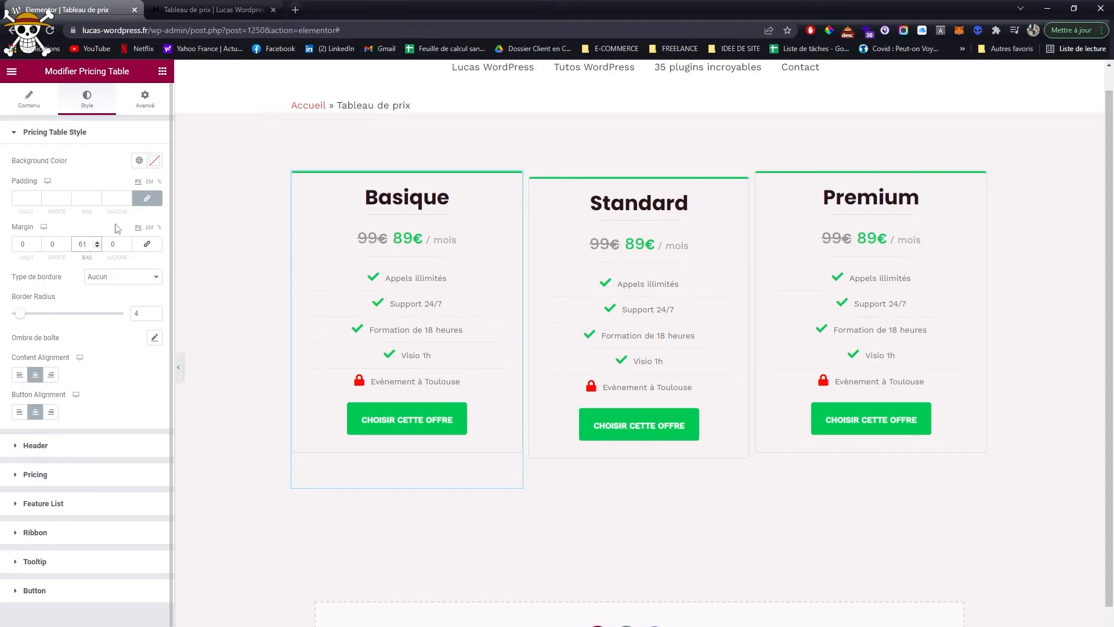
Unlink the Basique table's padding and raise only the bottom padding to 50 px
{"action": "left_click", "coordinate": [146, 198]}
{"action": "left_click", "coordinate": [78, 198]}
{"action": "key", "text": "Up"}
{"action": "key", "text": "Up"}
{"action": "key", "text": "Up"}
{"action": "key", "text": "Up"}
{"action": "key", "text": "Up"}
{"action": "key", "text": "Up"}
{"action": "key", "text": "Up"}
{"action": "key", "text": "Up"}
{"action": "key", "text": "Up"}
{"action": "key", "text": "Up"}
{"action": "key", "text": "Up"}
{"action": "key", "text": "Up"}
{"action": "key", "text": "Up"}
{"action": "key", "text": "Up"}
{"action": "key", "text": "Up"}
{"action": "key", "text": "Up"}
{"action": "key", "text": "Up"}
{"action": "key", "text": "Up"}
{"action": "key", "text": "Up"}
{"action": "key", "text": "Up"}
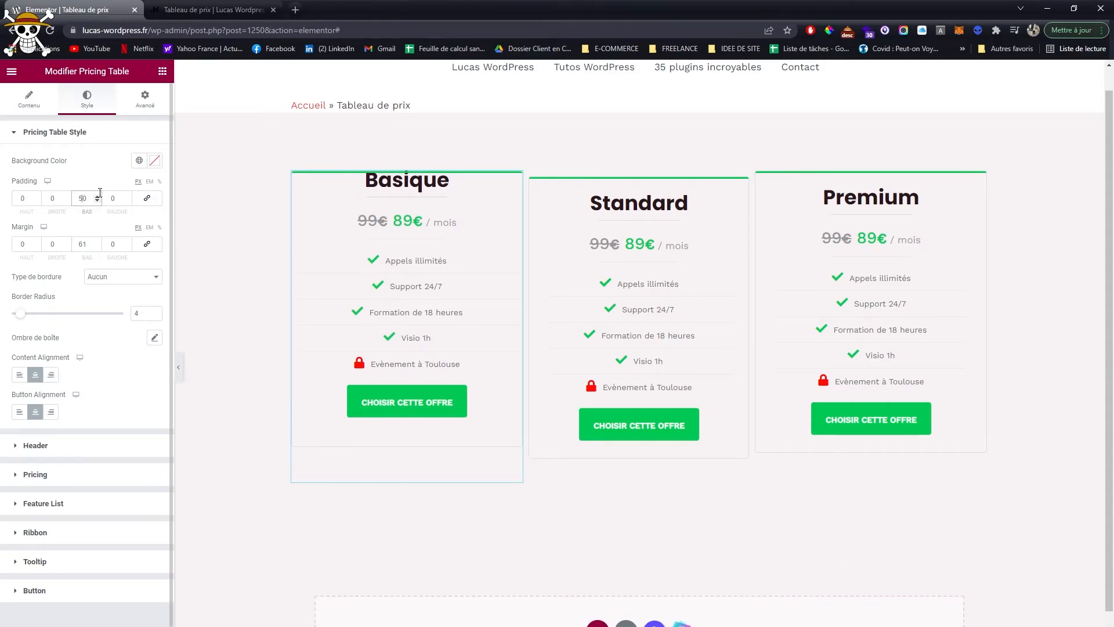
Relink the Basique table's margins and clear their values
{"action": "left_click", "coordinate": [147, 244]}
{"action": "left_click", "coordinate": [121, 244]}
{"action": "key", "text": "Down"}
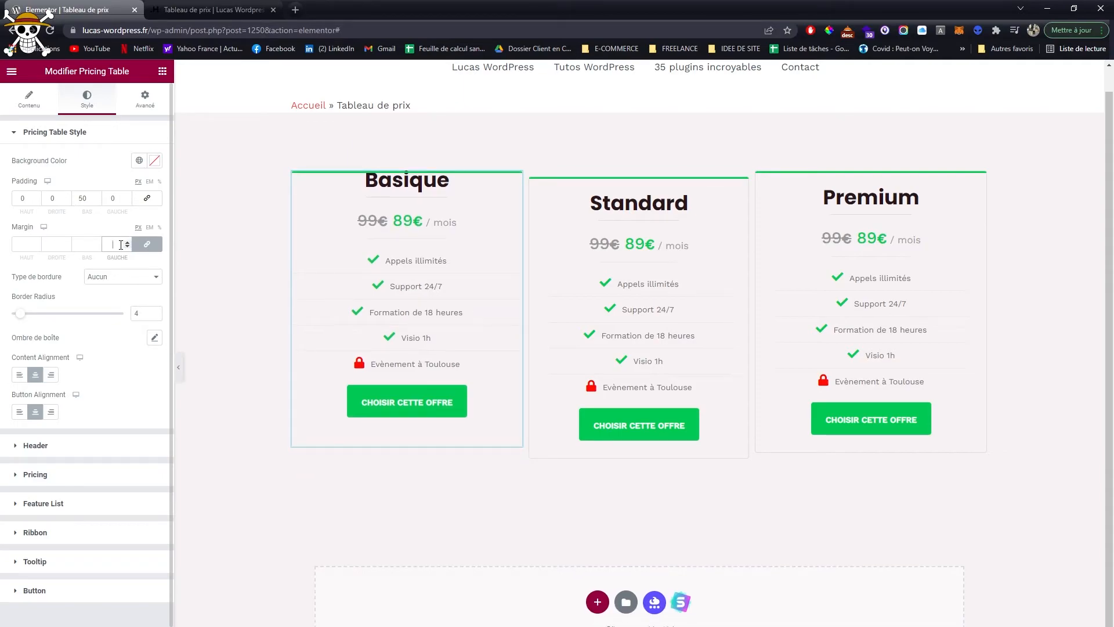
{"action": "key", "text": "BackSpace"}
{"action": "key", "text": "BackSpace"}
Relink the Basique table's padding and set it to 40 px on all four sides
{"action": "left_click", "coordinate": [147, 198]}
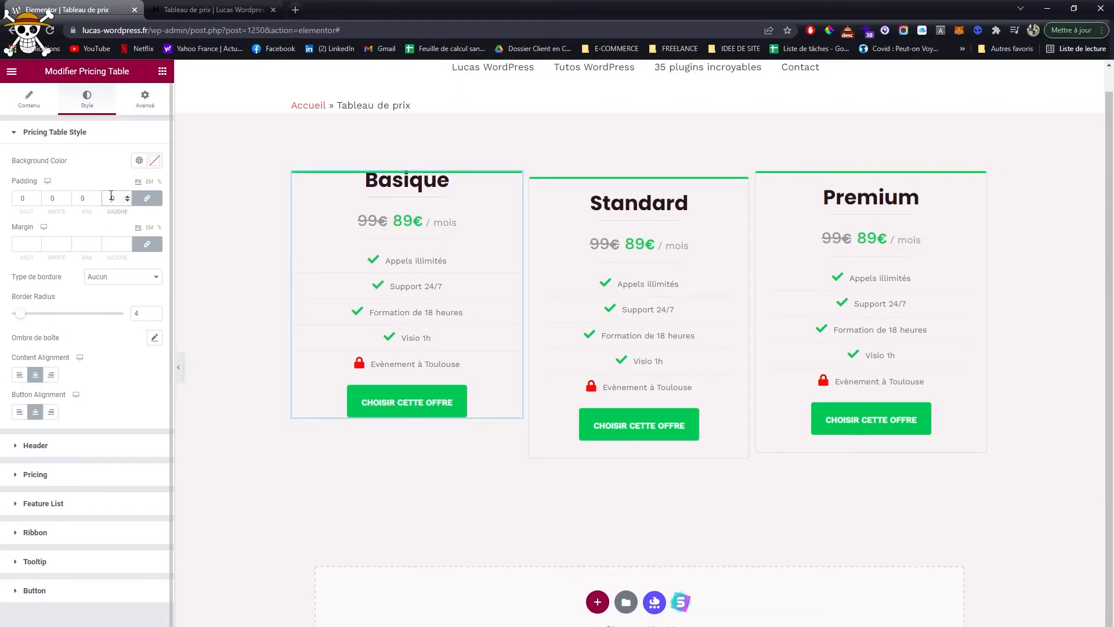
{"action": "type", "text": "200"}
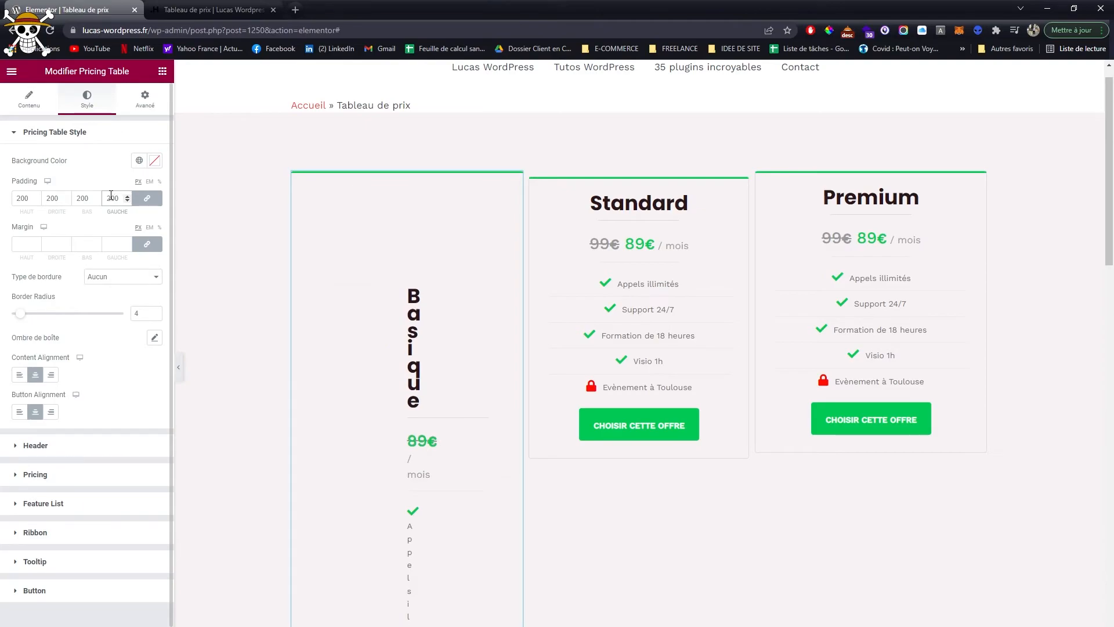
{"action": "key", "text": "BackSpace"}
{"action": "key", "text": "BackSpace"}
{"action": "type", "text": "20"}
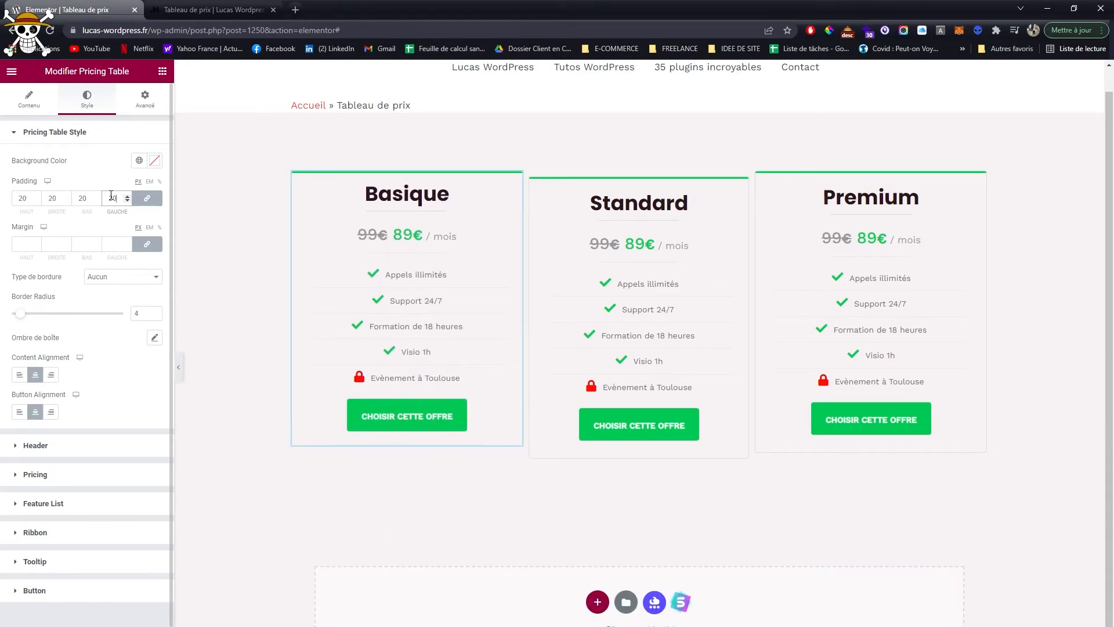
{"action": "key", "text": "Up"}
{"action": "key", "text": "Up"}
{"action": "key", "text": "Up"}
{"action": "key", "text": "Up"}
{"action": "key", "text": "Up"}
{"action": "key", "text": "Up"}
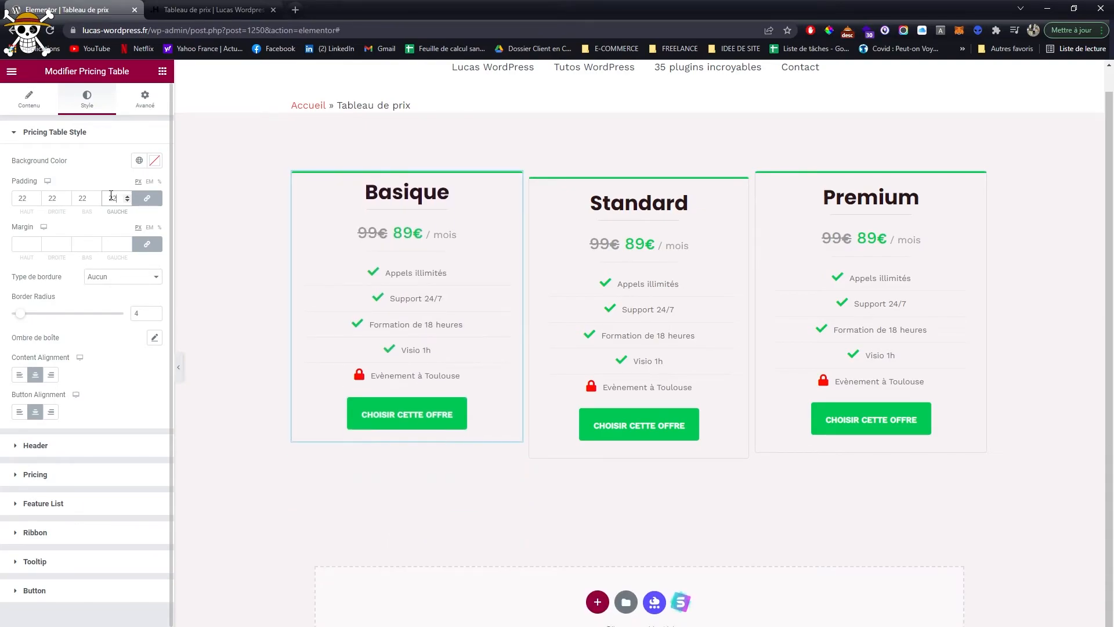
{"action": "key", "text": "Up"}
{"action": "key", "text": "Up"}
{"action": "key", "text": "Up"}
{"action": "key", "text": "Up"}
{"action": "key", "text": "Up"}
{"action": "key", "text": "Up"}
{"action": "key", "text": "Up"}
{"action": "key", "text": "Up"}
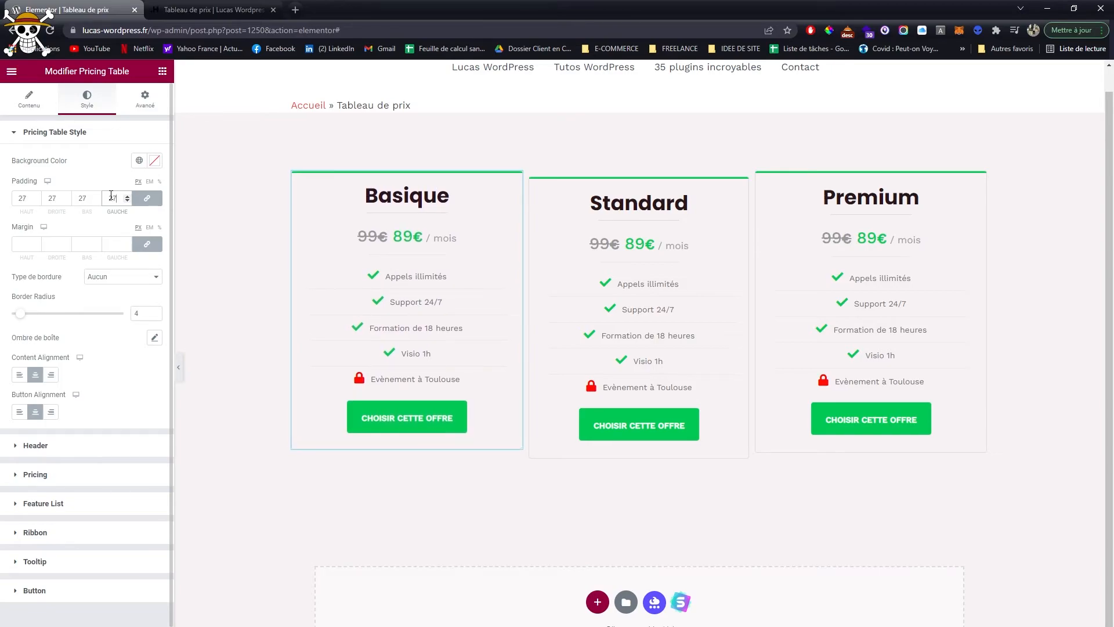
{"action": "key", "text": "Up"}
{"action": "key", "text": "Up"}
{"action": "key", "text": "Up"}
{"action": "key", "text": "Up"}
{"action": "key", "text": "Up"}
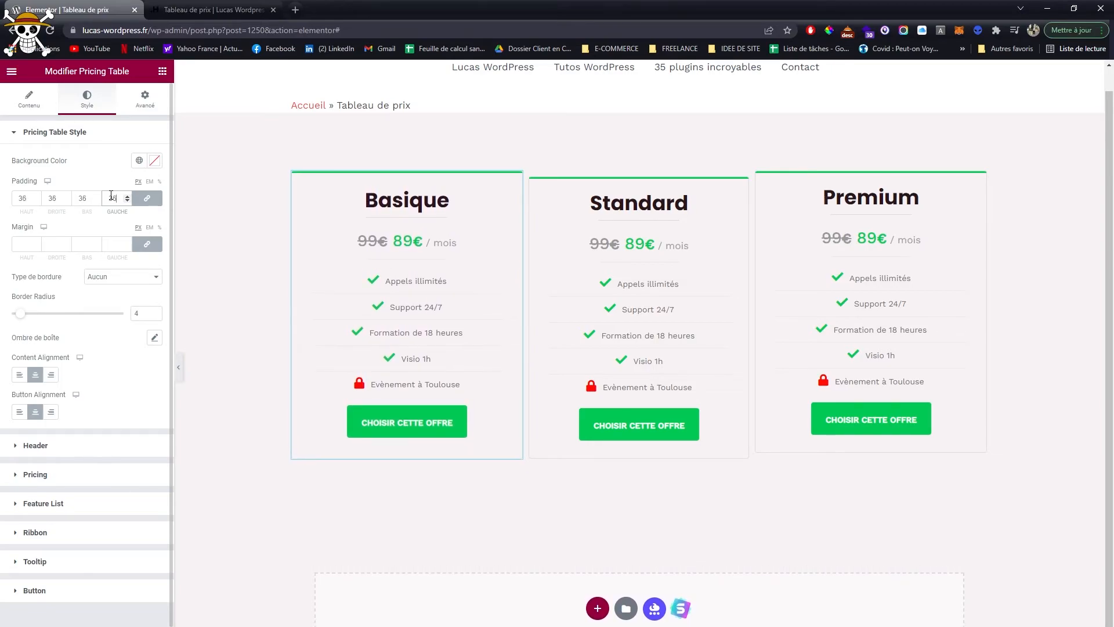
{"action": "key", "text": "Up"}
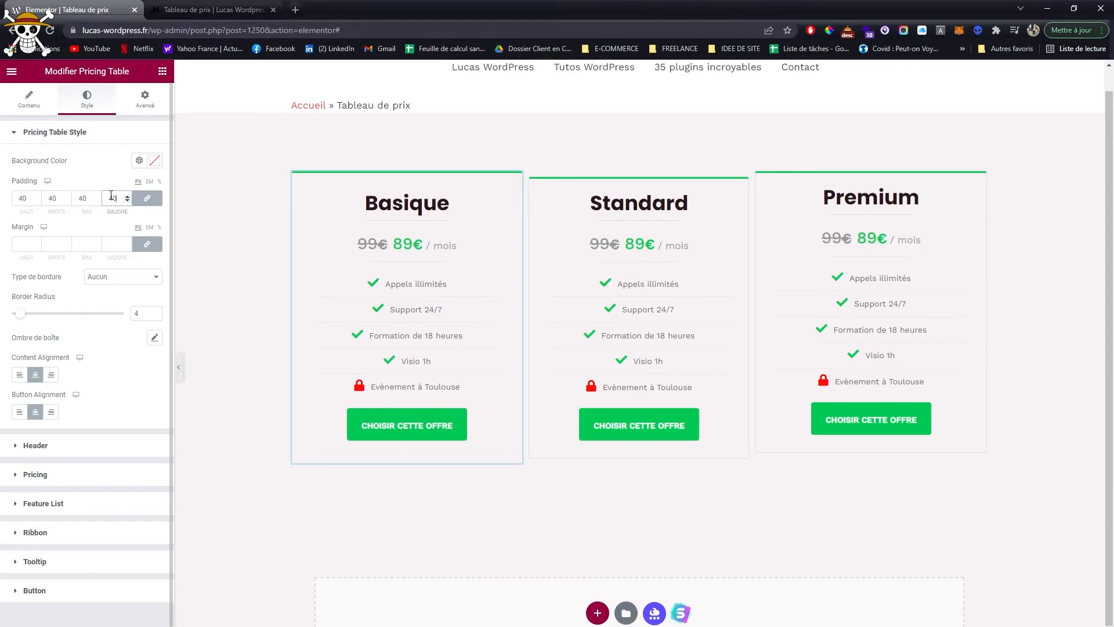
Unlink the Basique table's padding and set only the bottom padding to 150 px
{"action": "left_click", "coordinate": [147, 198]}
{"action": "type", "text": "150"}
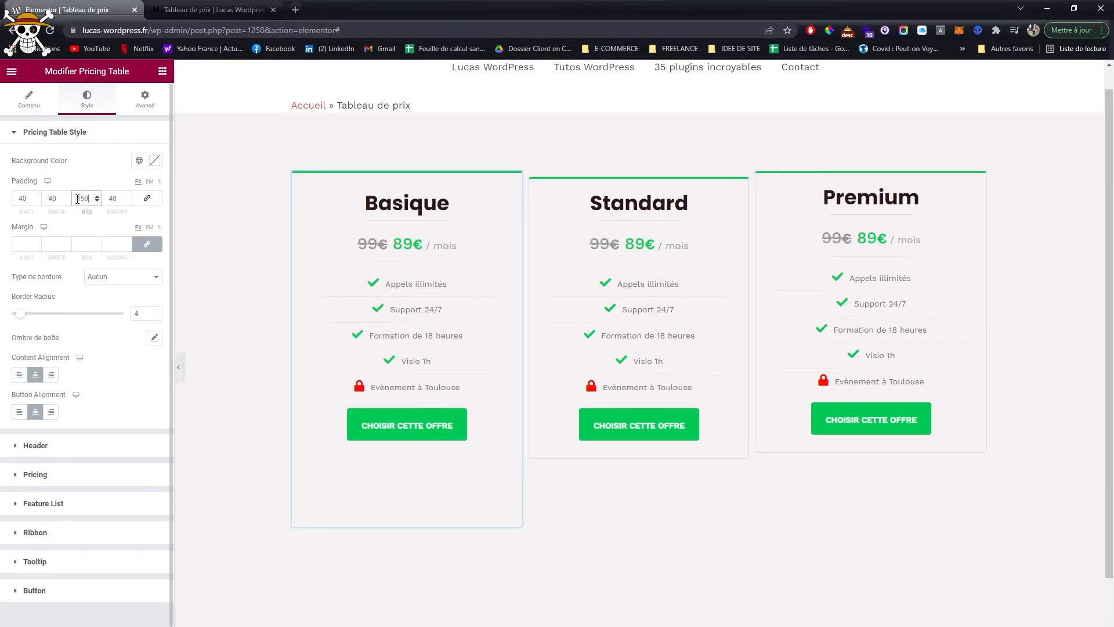
Swap the Basique and Standard pricing tables so that Basique sits in the middle column
{"action": "right_click", "coordinate": [322, 191]}
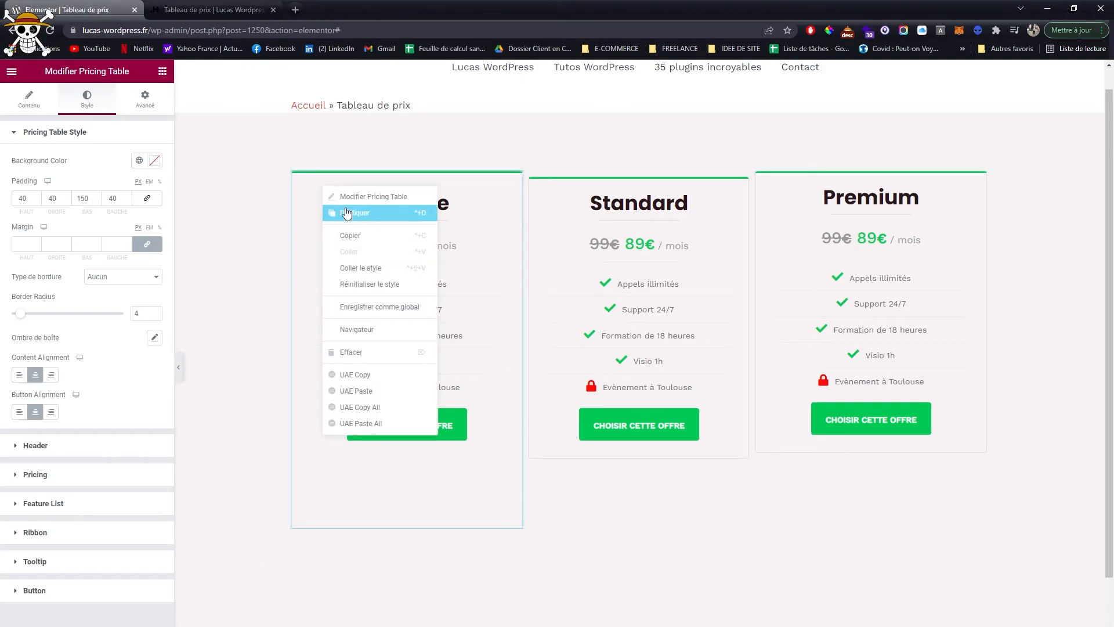
{"action": "left_click", "coordinate": [360, 237]}
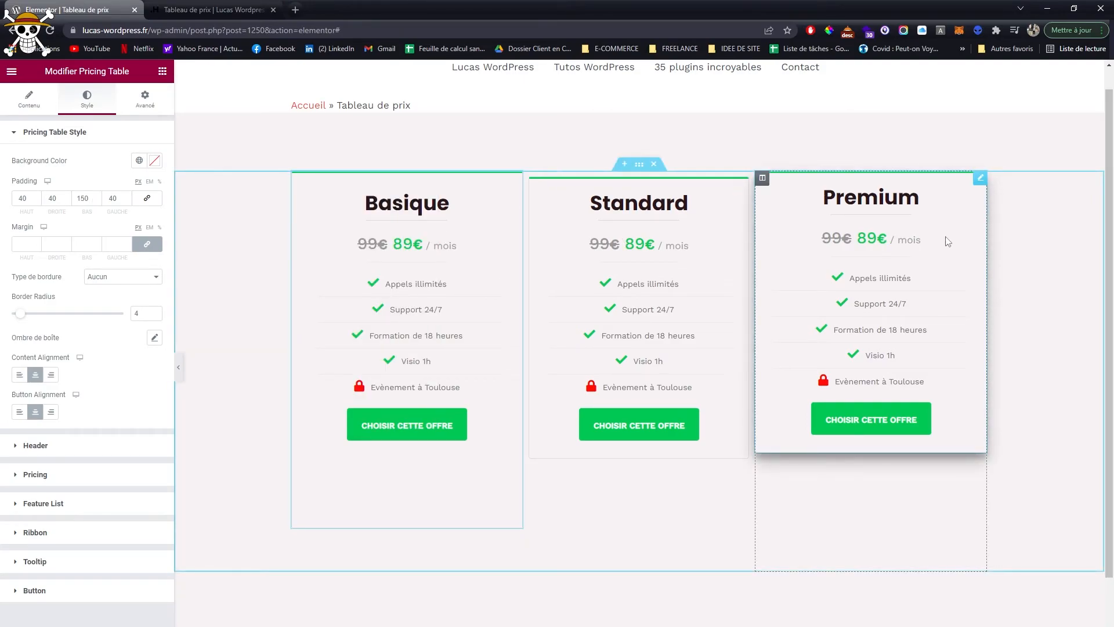
{"action": "left_click_drag", "start_coordinate": [515, 177], "coordinate": [444, 212]}
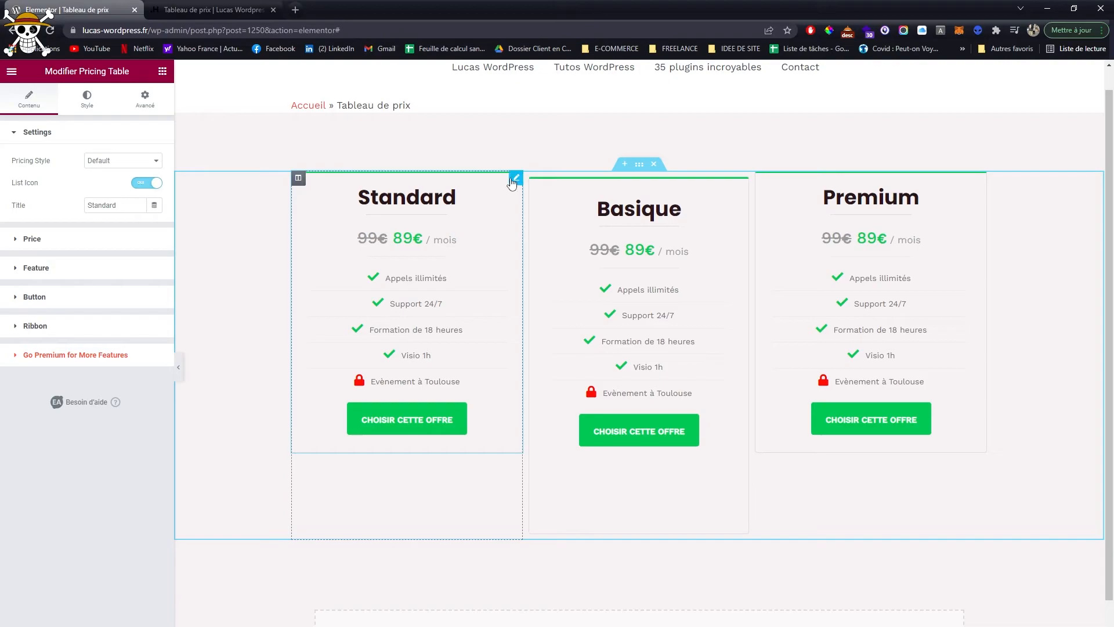
Unlink the Standard table's outer margins so that each side can be set separately
{"action": "left_click", "coordinate": [145, 100]}
{"action": "left_click", "coordinate": [146, 174]}
{"action": "left_click", "coordinate": [42, 174]}
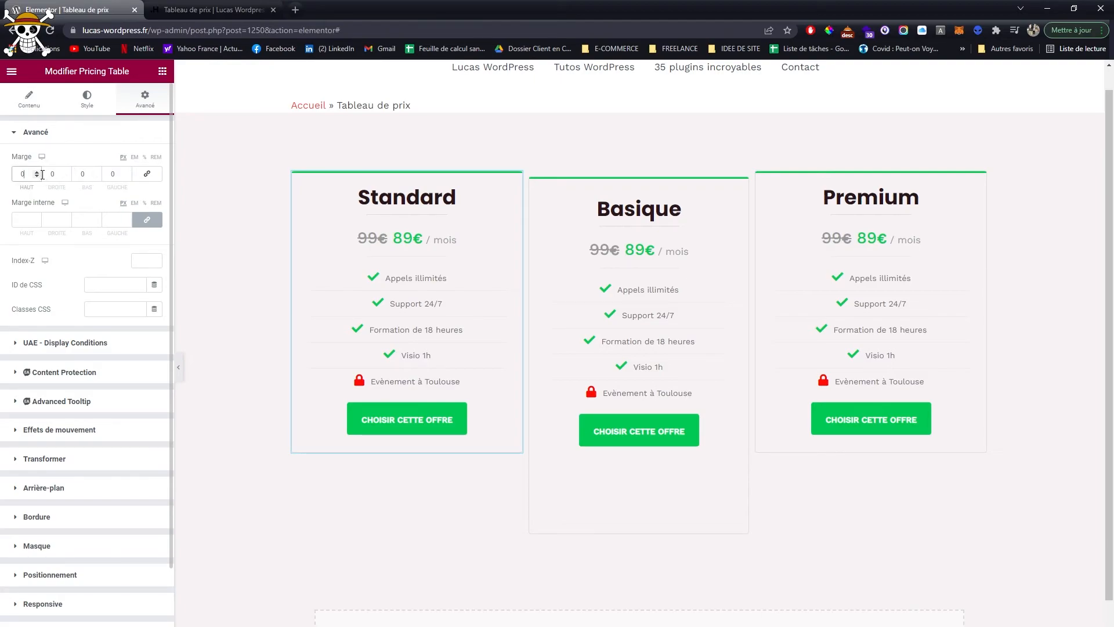
{"action": "left_click", "coordinate": [112, 175]}
{"action": "type", "text": "1"}
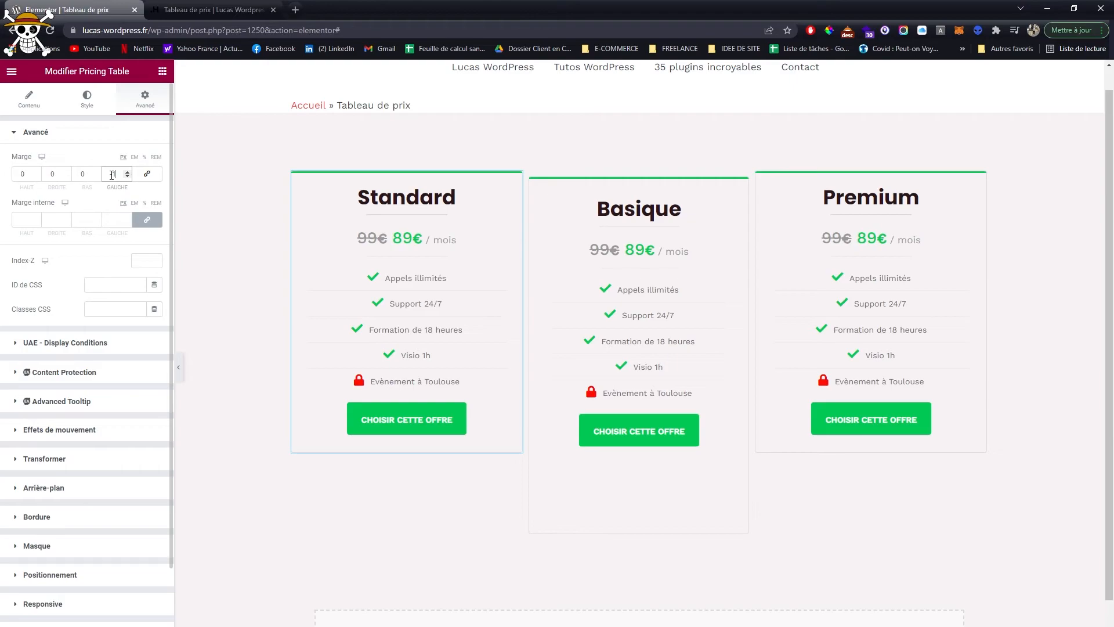
{"action": "key", "text": "BackSpace"}
{"action": "type", "text": "2"}
{"action": "key", "text": "BackSpace"}
Set the Standard table's right outer margin to -50 px and the Basique table's z-index to 1
{"action": "left_click", "coordinate": [51, 179]}
{"action": "type", "text": "-50"}
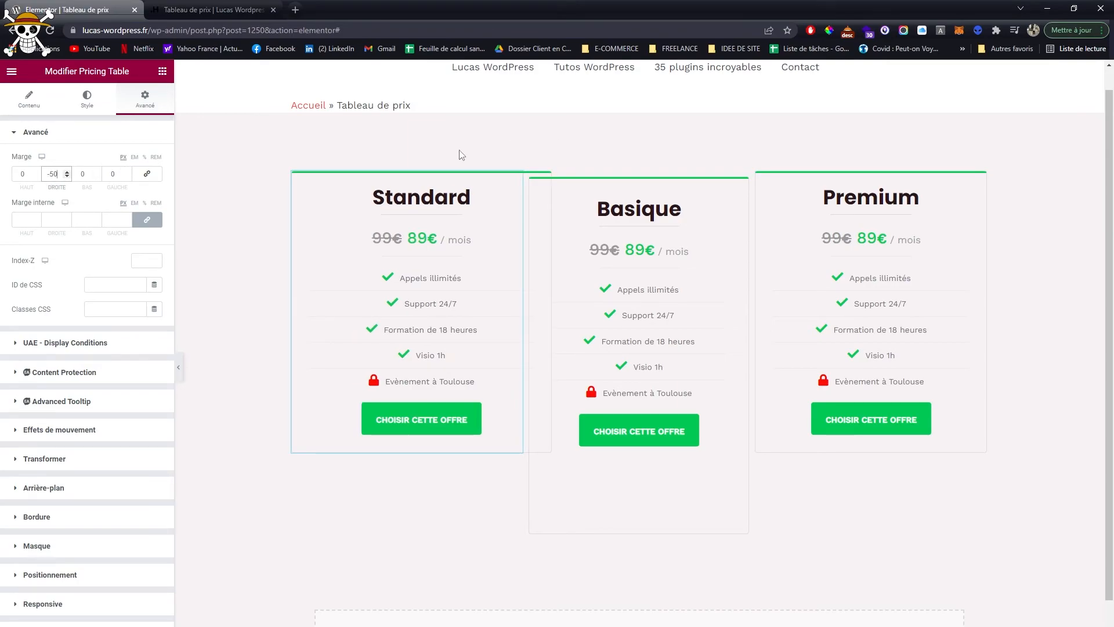
{"action": "left_click", "coordinate": [740, 185]}
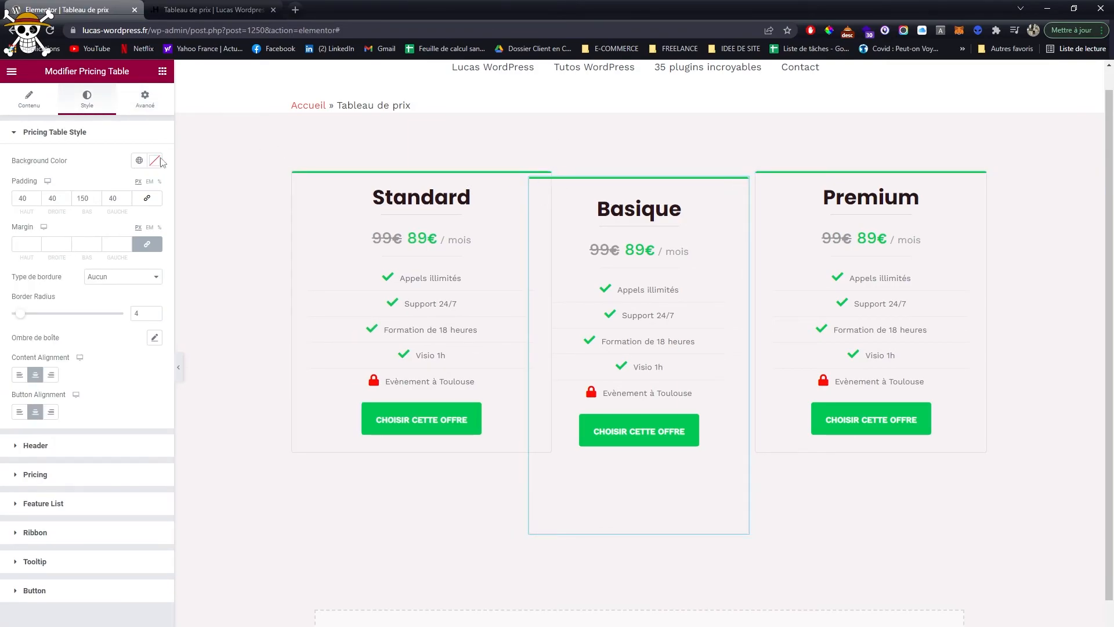
{"action": "left_click", "coordinate": [145, 99]}
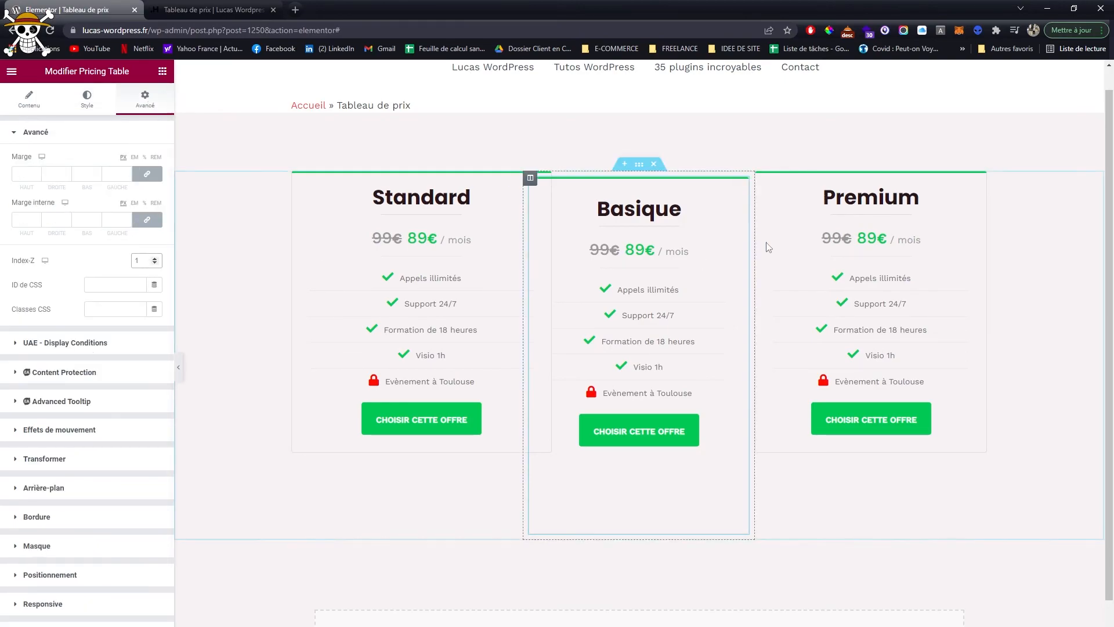
Set the left outer margin of the column holding the Premium table to -50 px
{"action": "left_click", "coordinate": [762, 177]}
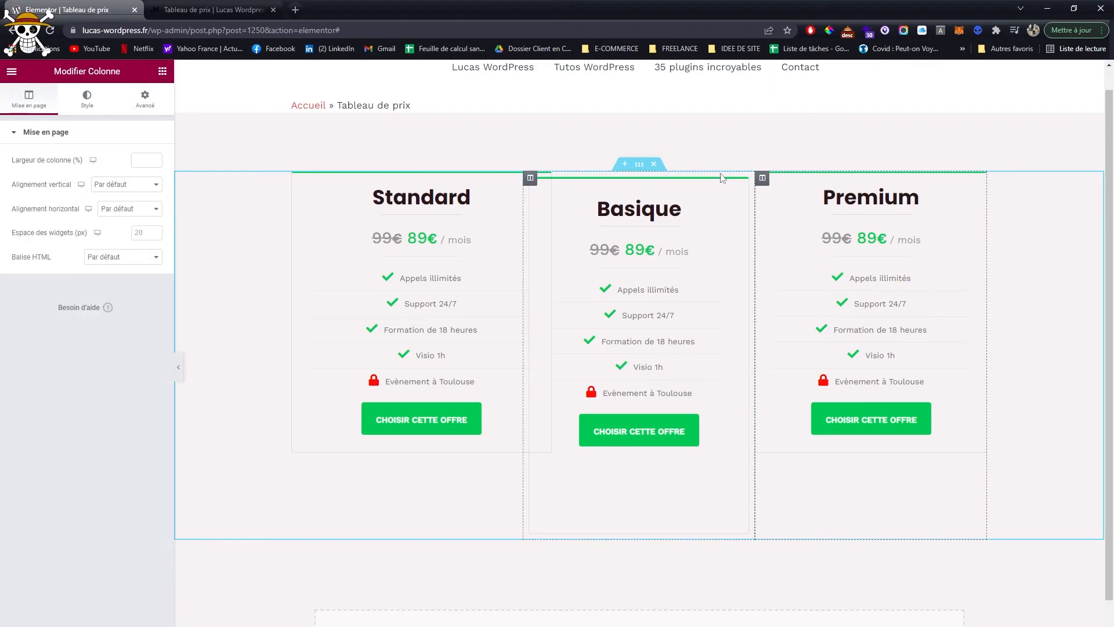
{"action": "left_click", "coordinate": [145, 104]}
{"action": "left_click", "coordinate": [115, 172]}
{"action": "key", "text": "Down"}
{"action": "key", "text": "Down"}
{"action": "key", "text": "Down"}
{"action": "key", "text": "Down"}
{"action": "key", "text": "Down"}
{"action": "type", "text": "0"}
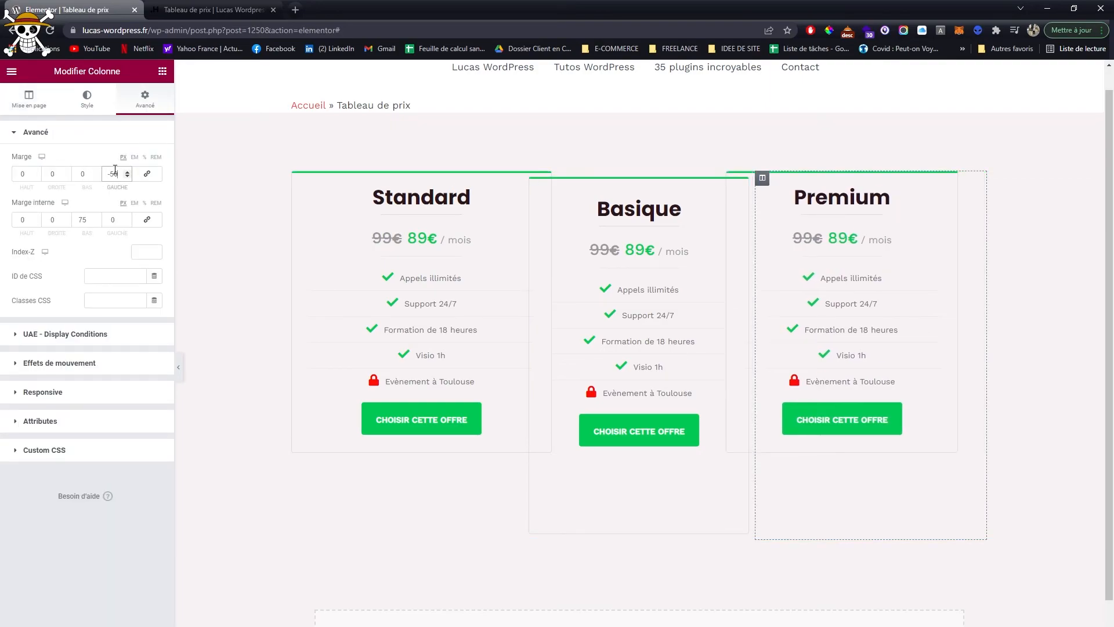
Give the Basique pricing table a white background, #FFFFFF
{"action": "left_click", "coordinate": [721, 204]}
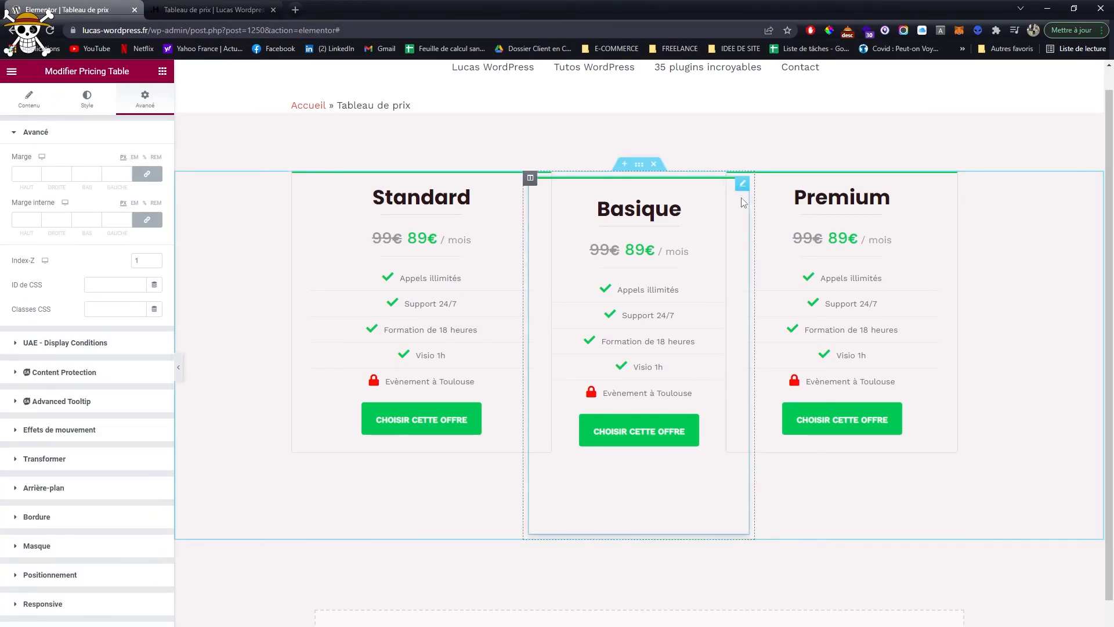
{"action": "left_click", "coordinate": [87, 98]}
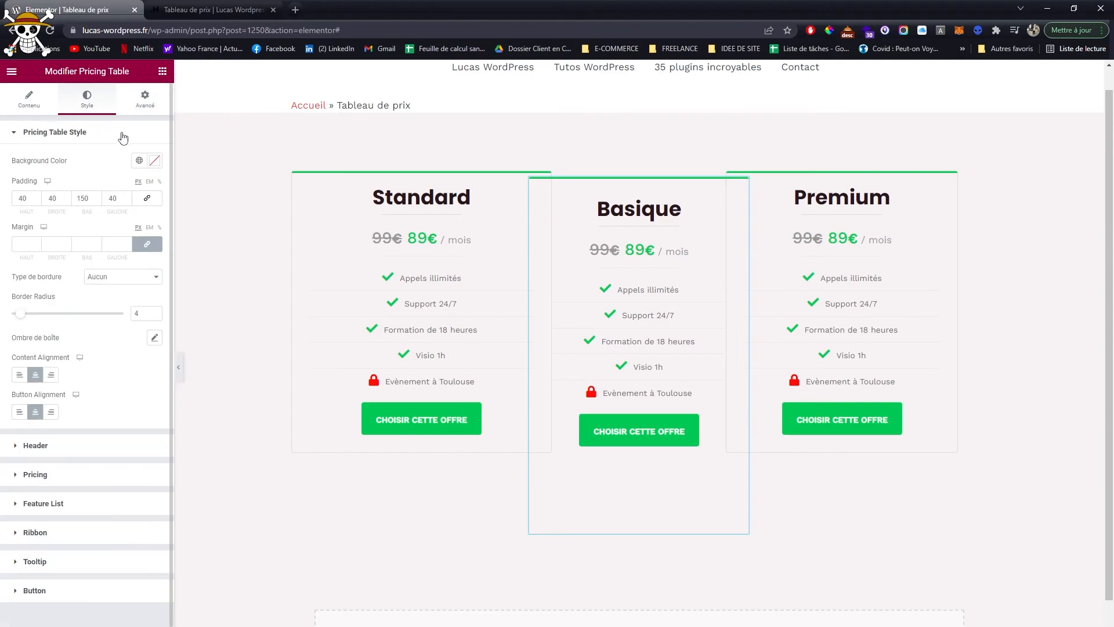
{"action": "left_click", "coordinate": [155, 162]}
{"action": "type", "text": "#FFFFFF"}
{"action": "left_click", "coordinate": [121, 140]}
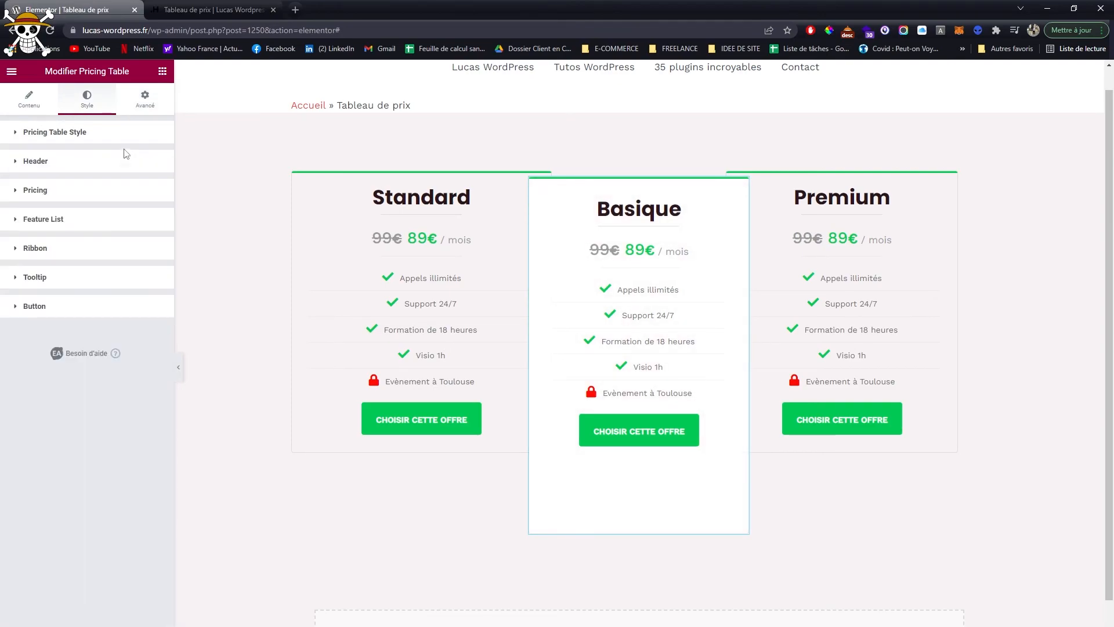
Give the Standard pricing table a white background, #FFFFFF
{"action": "left_click", "coordinate": [145, 98]}
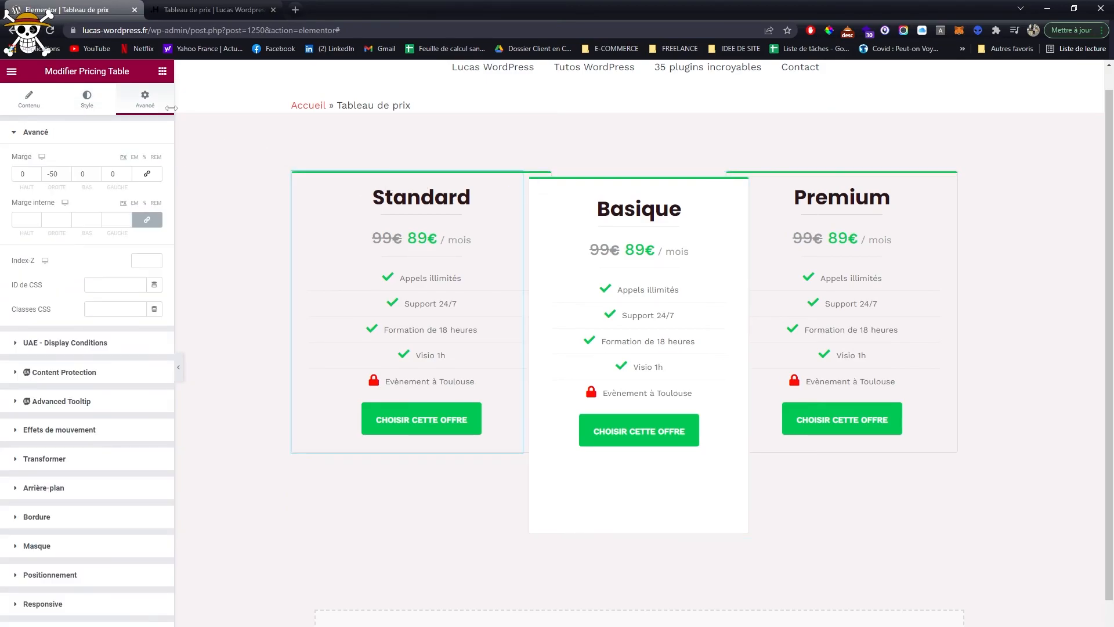
{"action": "left_click", "coordinate": [87, 98]}
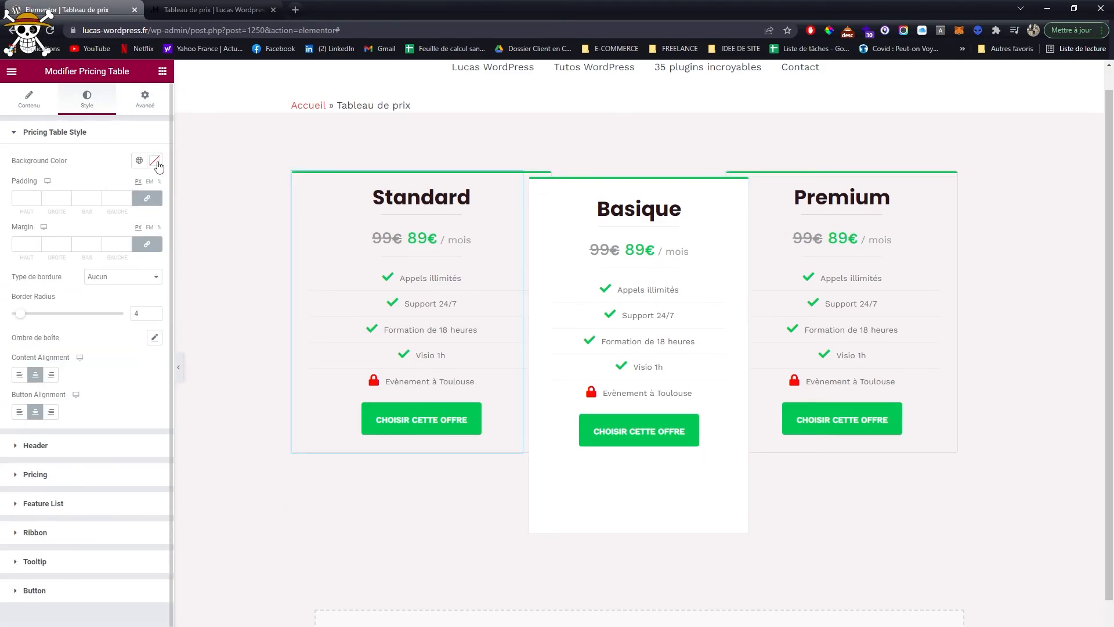
{"action": "left_click", "coordinate": [154, 161]}
{"action": "type", "text": "#FFFFFF"}
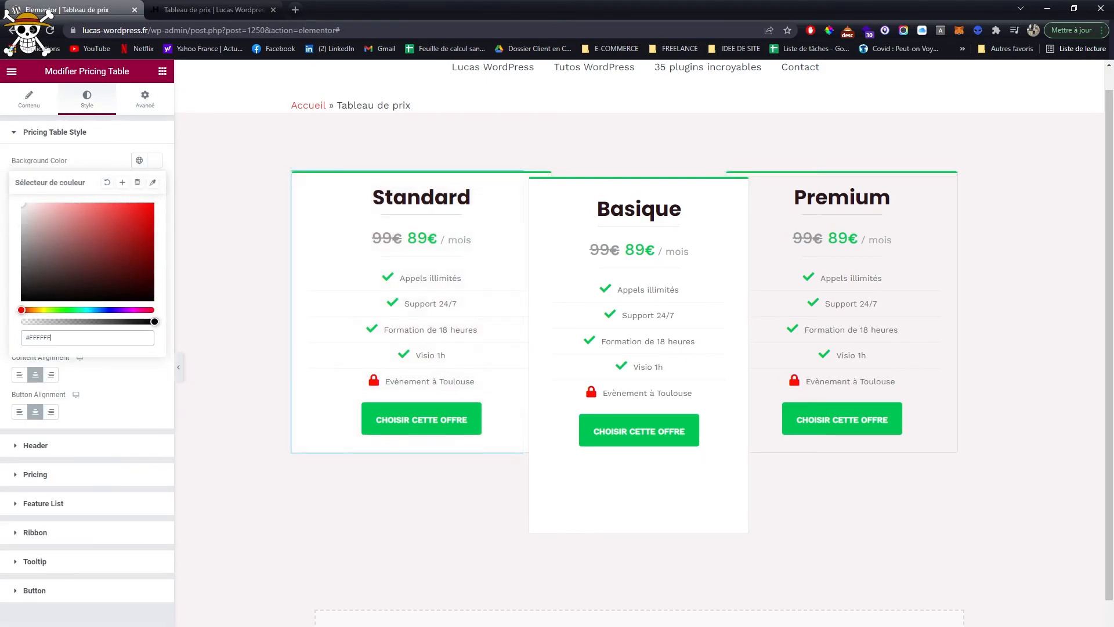
Give the Premium pricing table the same white background as the other two tables
{"action": "left_click", "coordinate": [904, 214]}
{"action": "left_click", "coordinate": [87, 99]}
{"action": "left_click", "coordinate": [154, 161]}
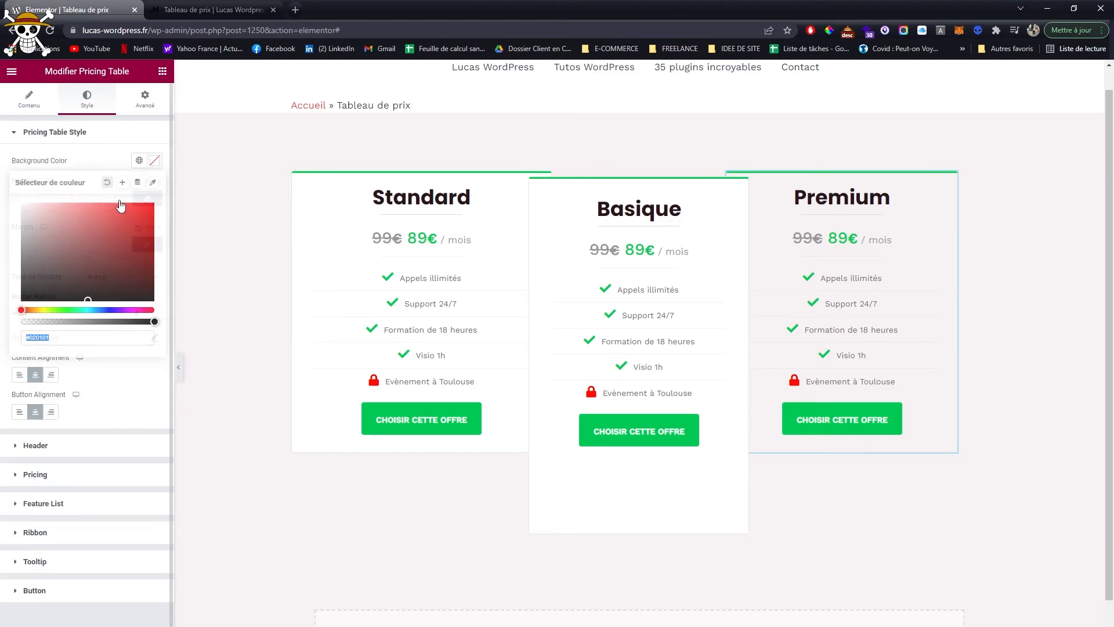
{"action": "left_click", "coordinate": [95, 162]}
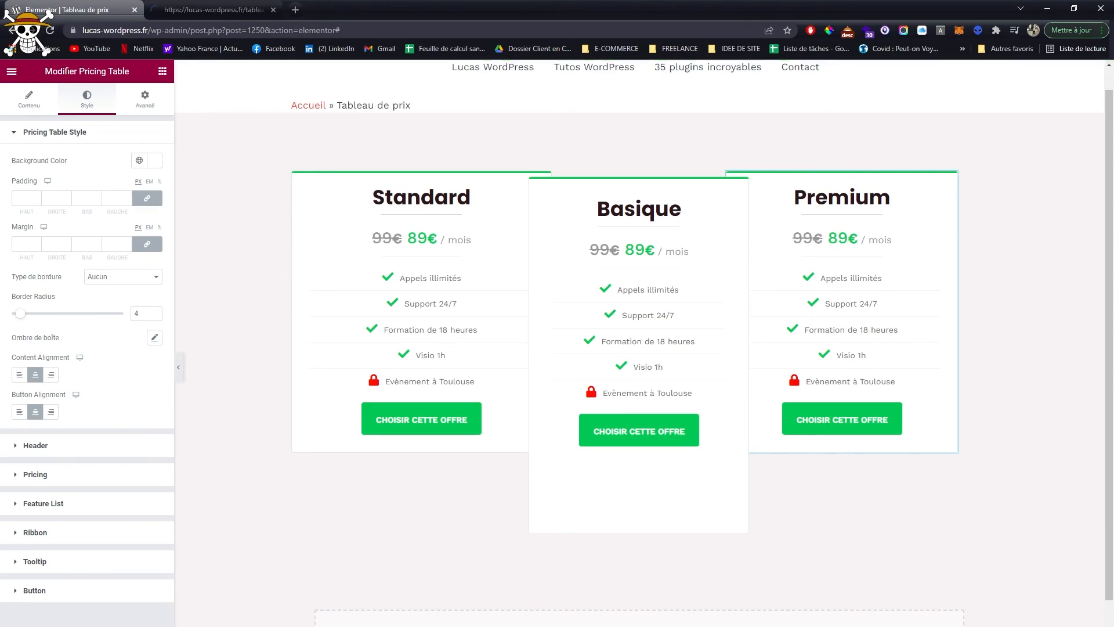
Preview the page with the overlapping pricing tables and return to the editor
{"action": "left_click", "coordinate": [93, 626]}
{"action": "left_click", "coordinate": [412, 9]}
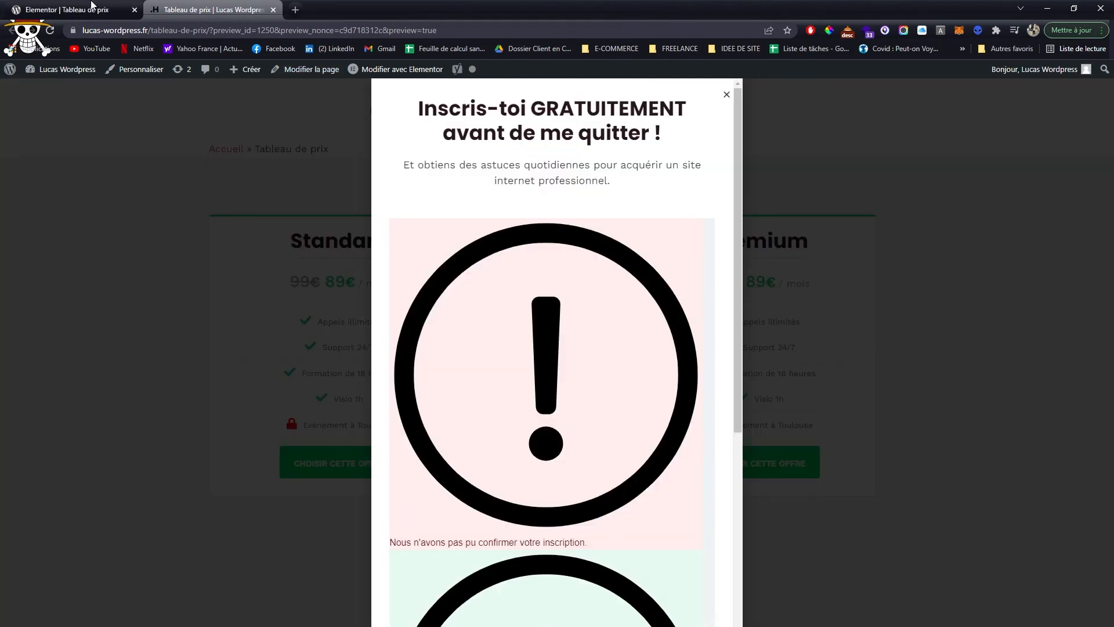
{"action": "left_click", "coordinate": [96, 8]}
Open the advanced settings of the middle column that holds the Basique table
{"action": "left_click", "coordinate": [528, 178]}
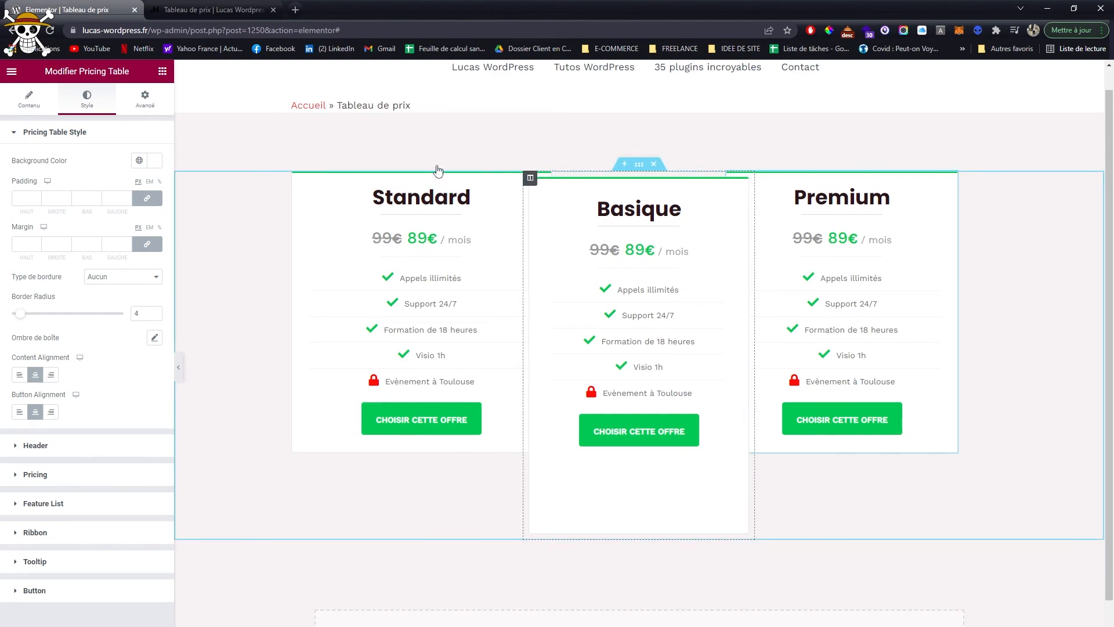
{"action": "left_click", "coordinate": [145, 99]}
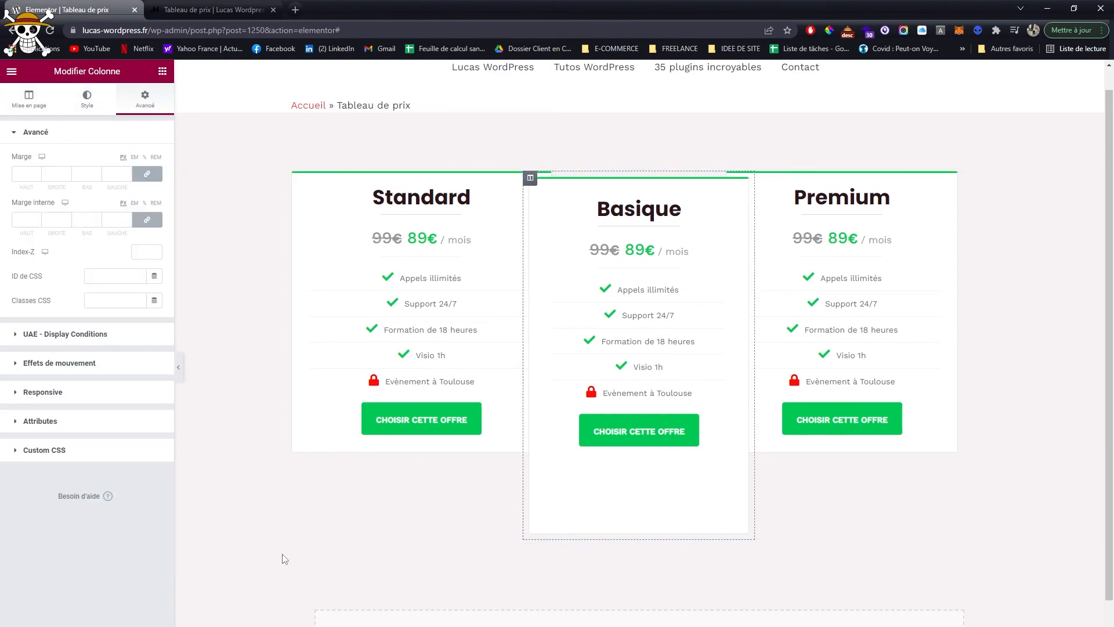